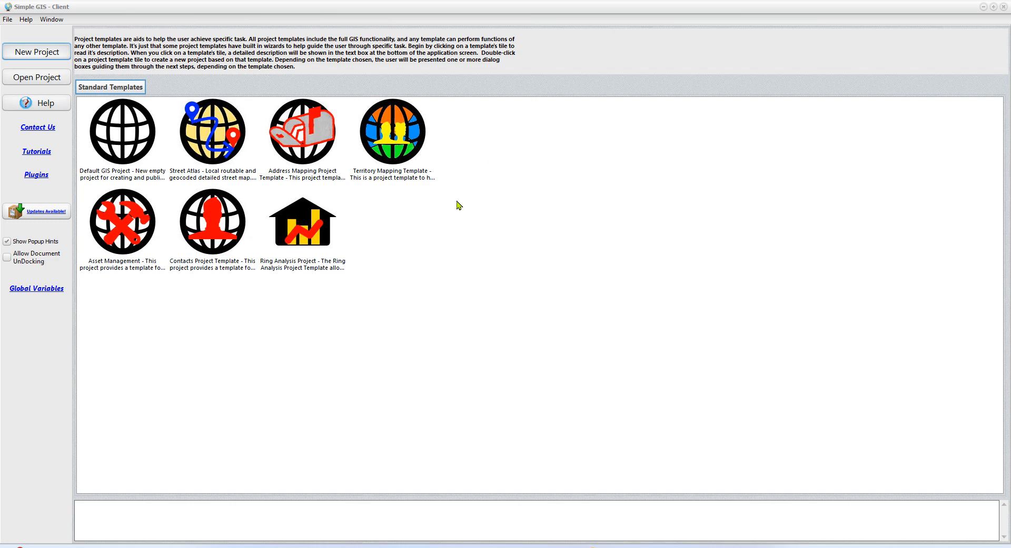
# Step: Start a new project from the Default GIS Project template, name it ChoroplethMapDemo, and continue to the base map and data selection
pyautogui.click(41, 54)
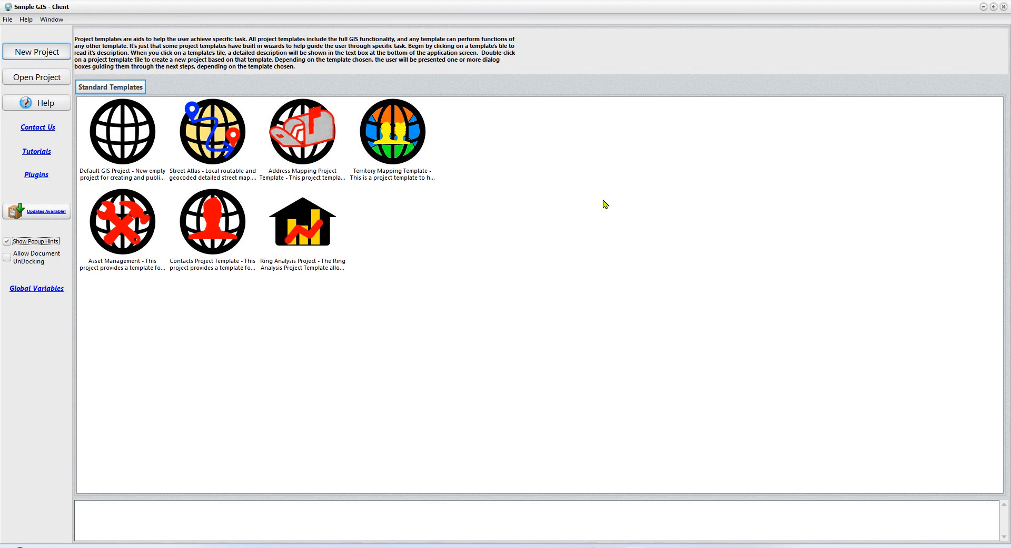
pyautogui.moveTo(109, 172)
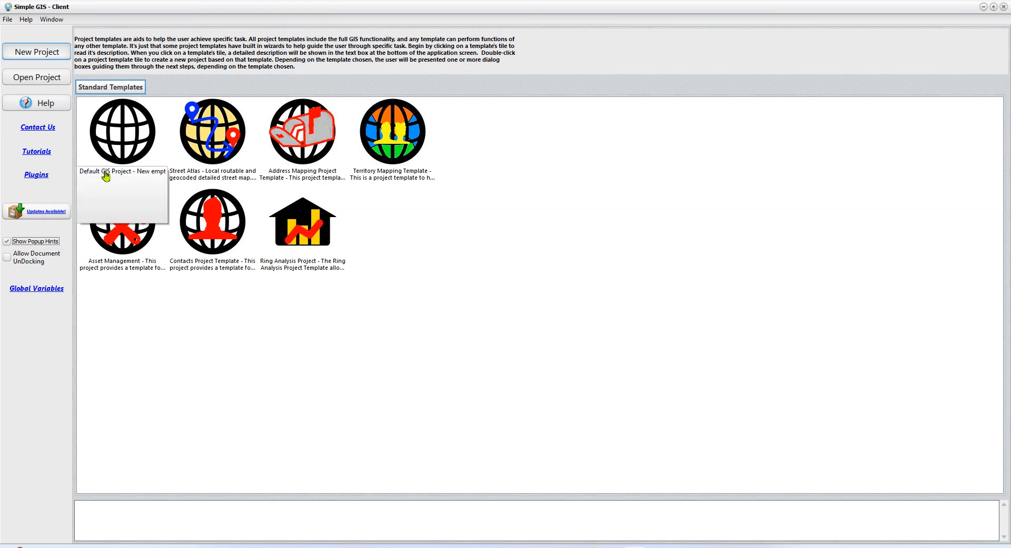
pyautogui.doubleClick(117, 136)
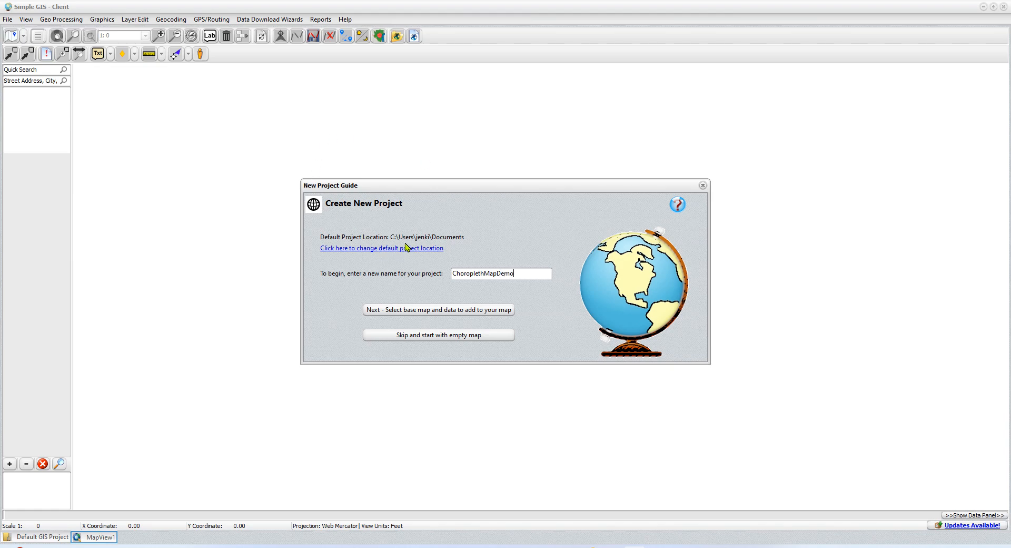
pyautogui.click(442, 311)
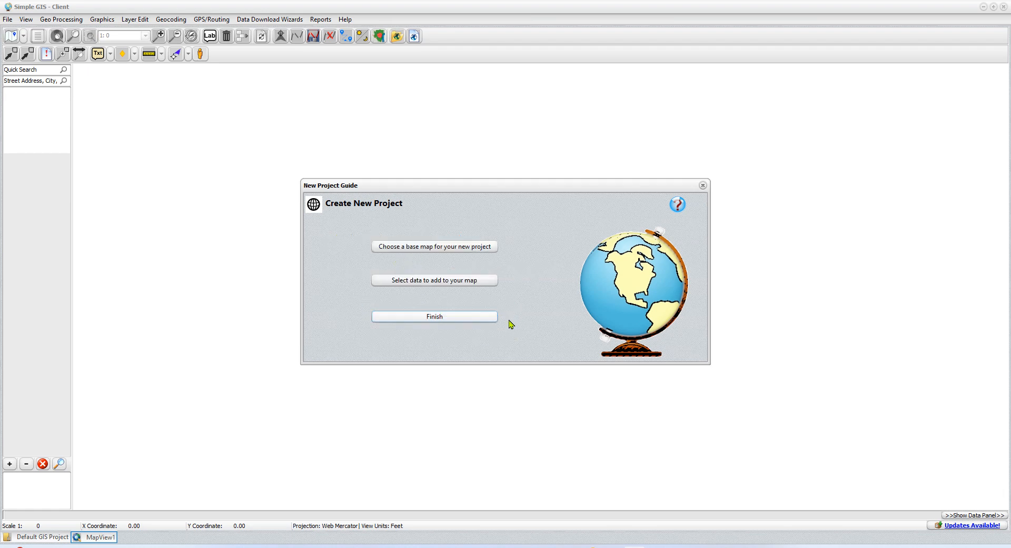
# Step: Add the Street Atlas base map for the entire US region and finish the new project guide
pyautogui.click(432, 248)
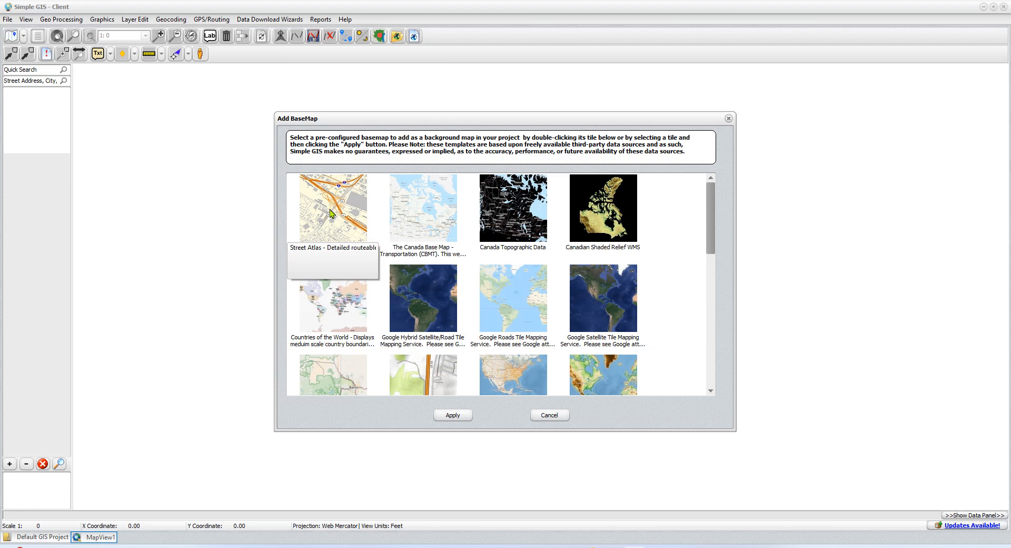
pyautogui.doubleClick(327, 216)
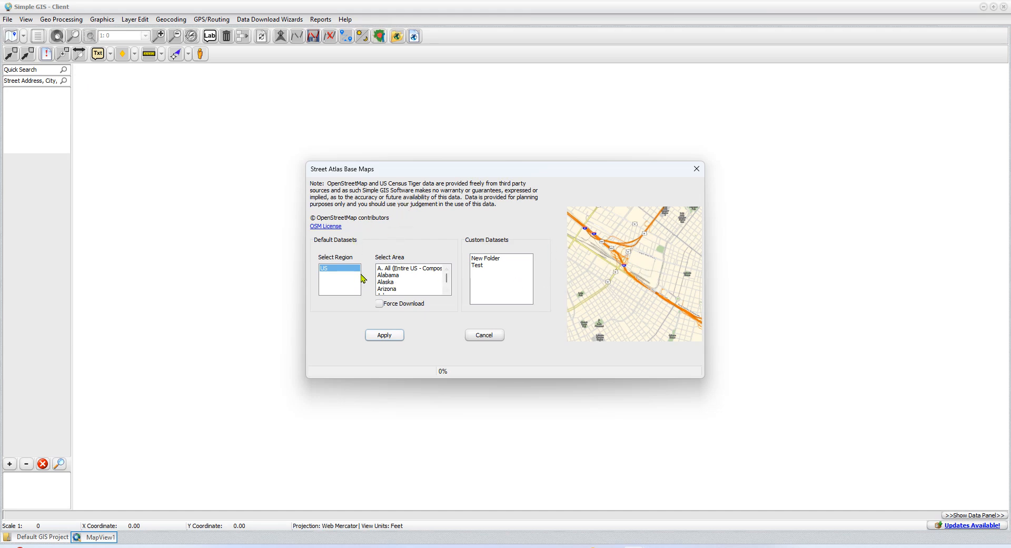
pyautogui.click(405, 269)
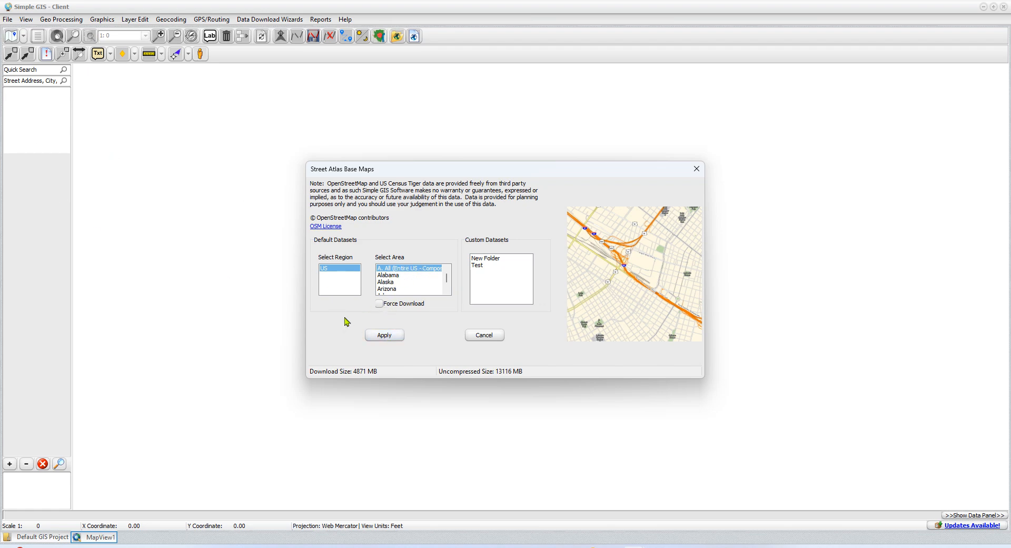
pyautogui.click(386, 337)
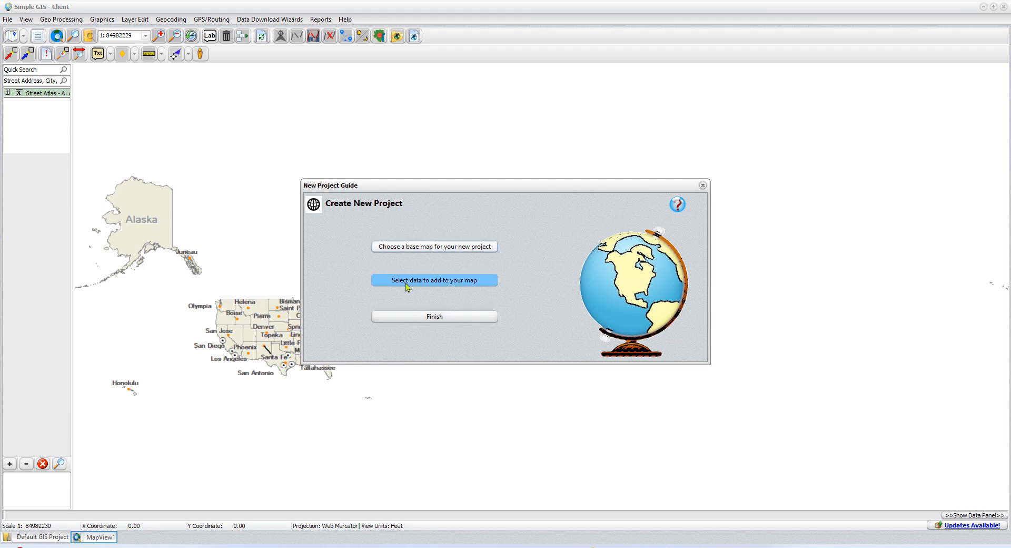
pyautogui.click(435, 316)
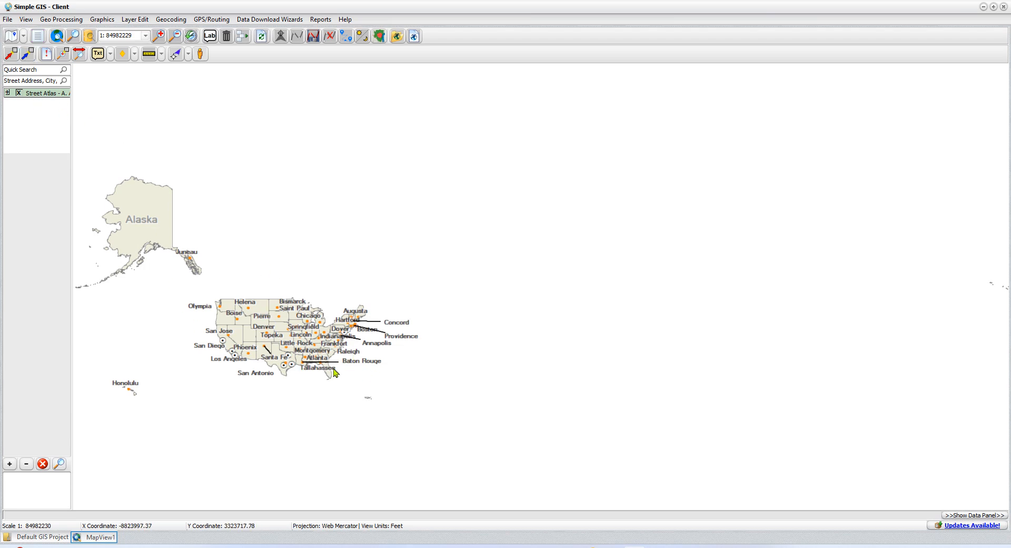
# Step: Examine the counties around Saint Louis on the Missouri–Illinois border, zooming the map in to that area
pyautogui.click(62, 53)
pyautogui.moveTo(285, 317); pyautogui.dragTo(325, 352)
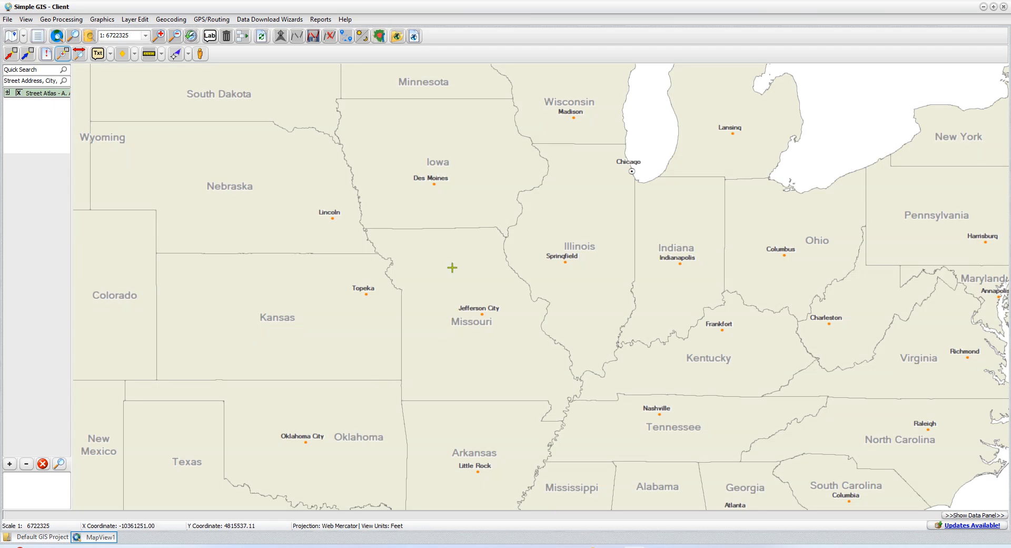
pyautogui.moveTo(452, 266); pyautogui.dragTo(393, 399)
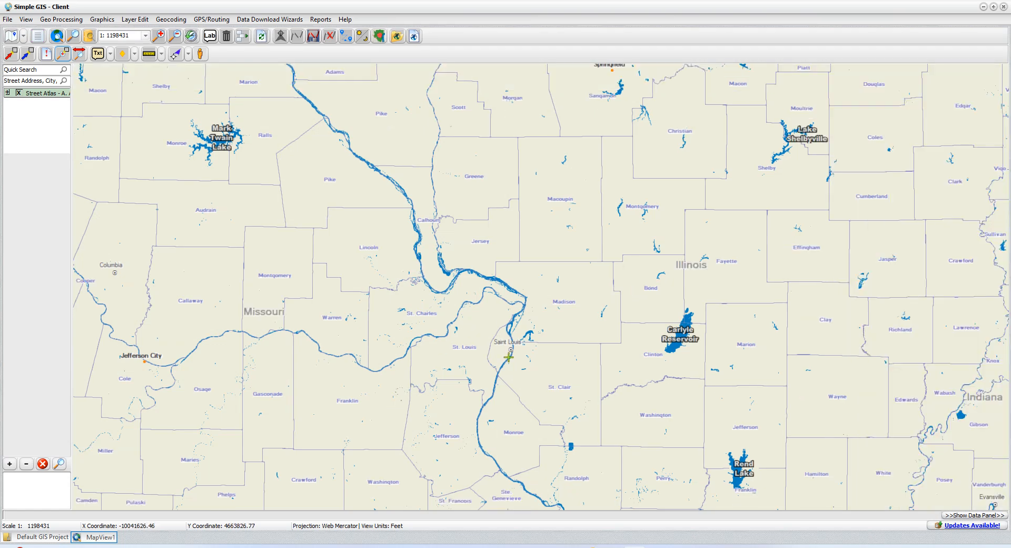
pyautogui.moveTo(555, 388); pyautogui.dragTo(527, 375)
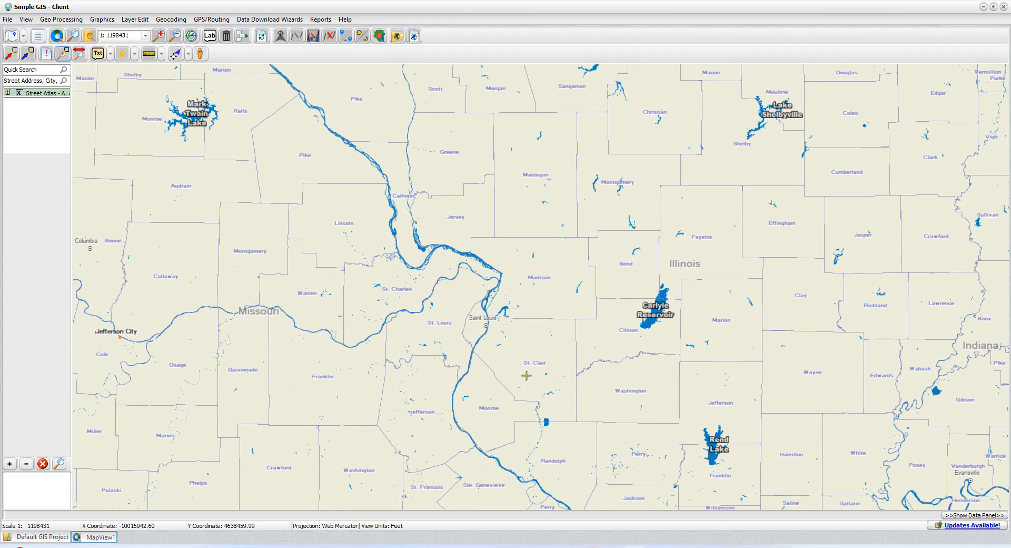
pyautogui.scroll(1, 472, 351)
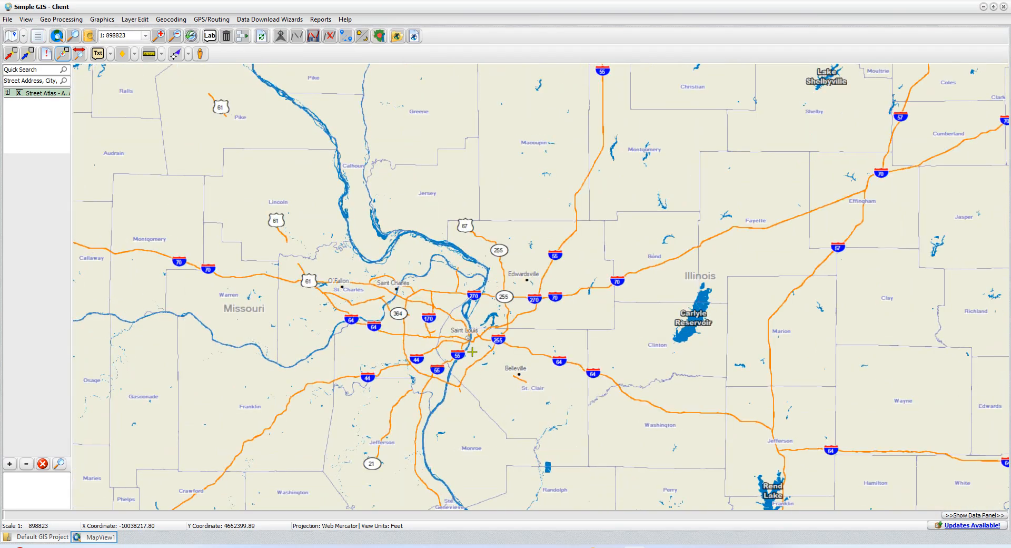
pyautogui.scroll(-1, 458, 342)
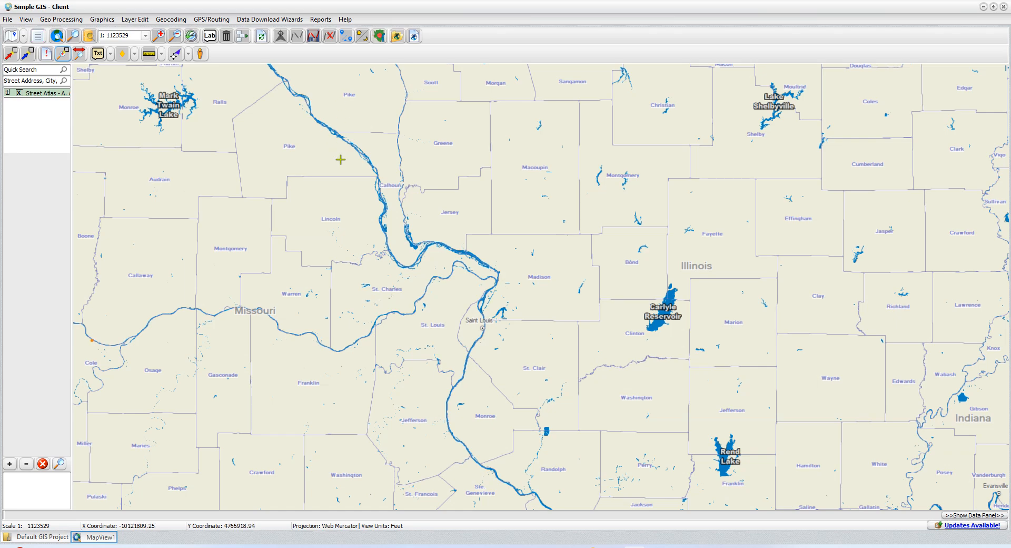
pyautogui.scroll(-2, 498, 398)
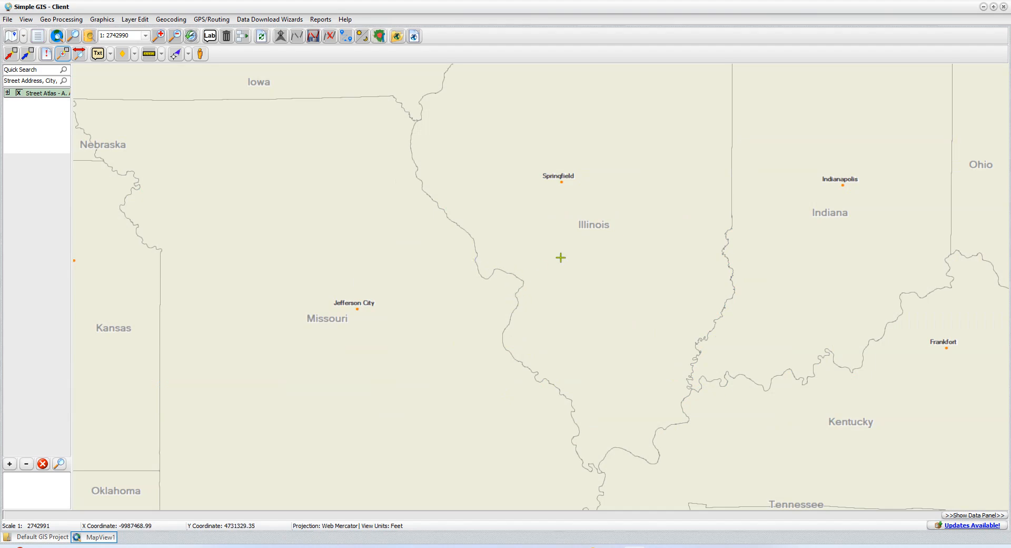
pyautogui.scroll(2, 503, 315)
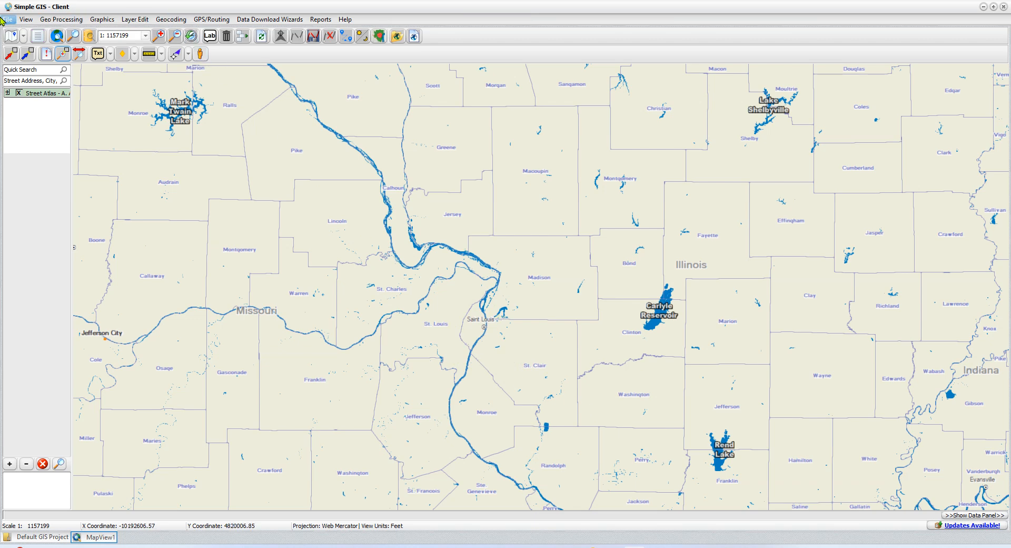
# Step: Start a US Census Bureau demographic data download with the level of detail set to block group
pyautogui.click(272, 22)
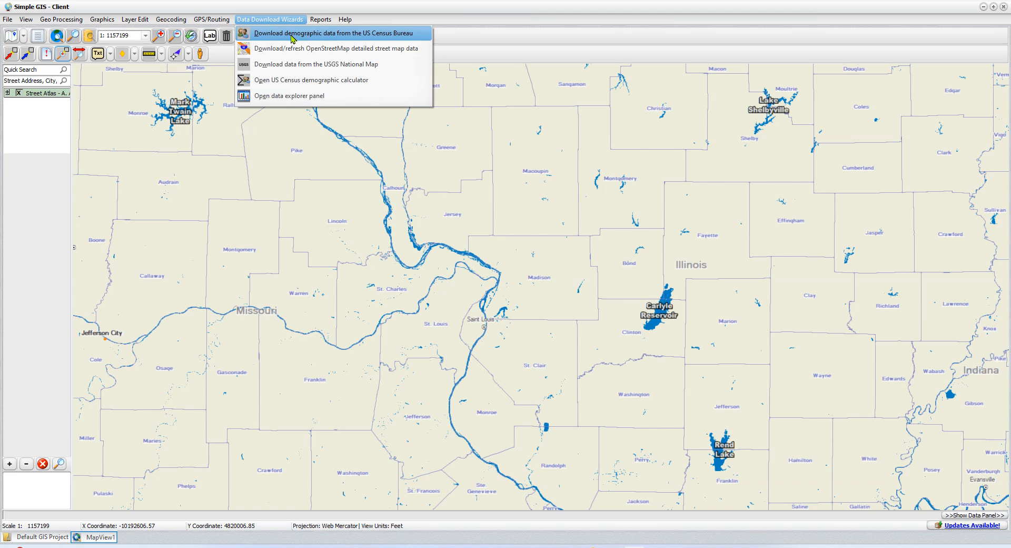
pyautogui.click(358, 36)
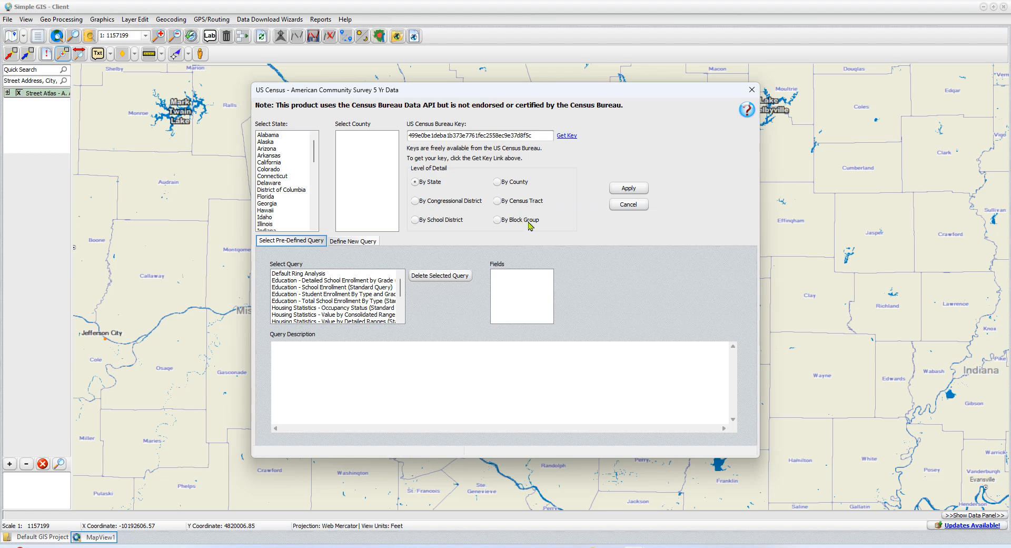
pyautogui.click(498, 220)
# Step: Select Illinois and Missouri as the states for the census data download
pyautogui.scroll(-1, 294, 176)
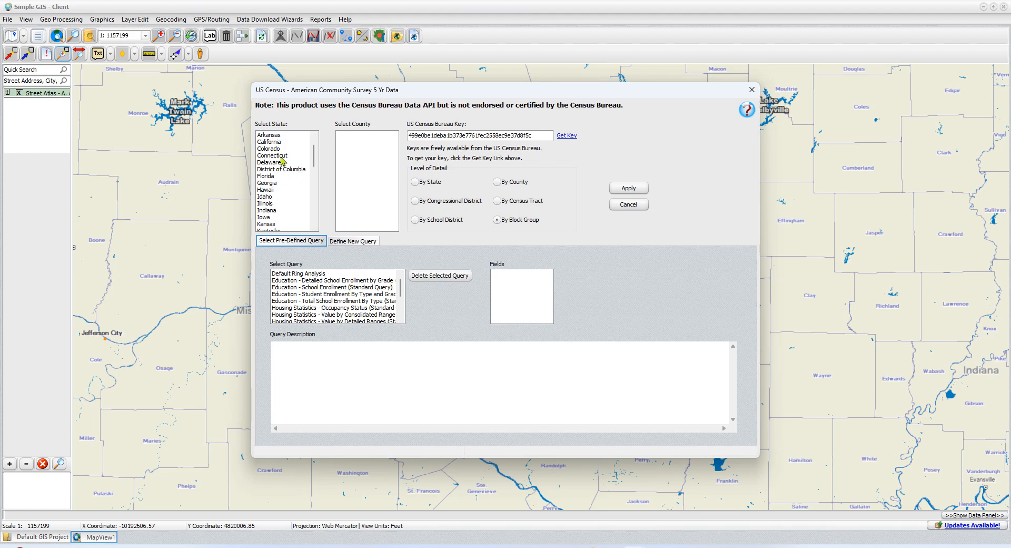
pyautogui.click(267, 204)
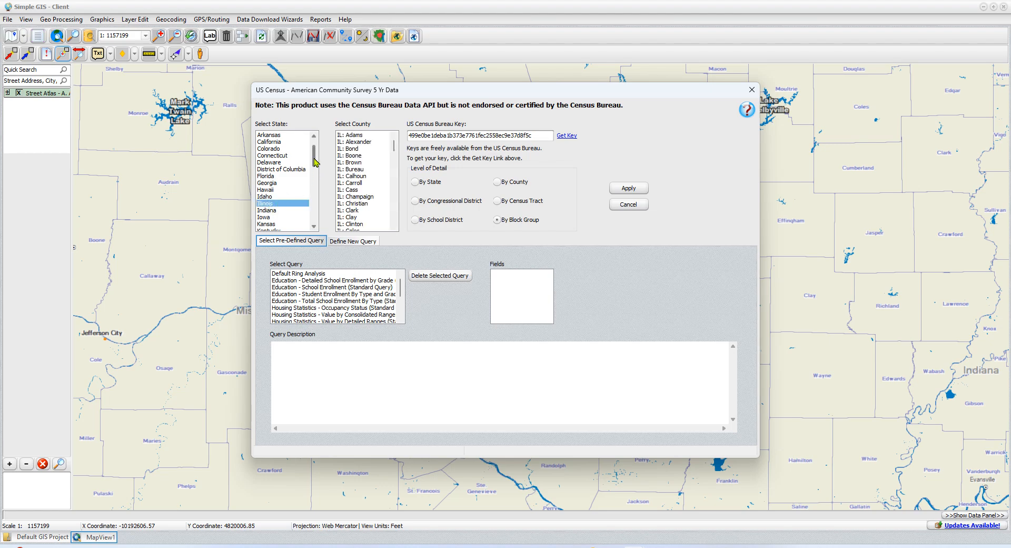
pyautogui.moveTo(315, 161); pyautogui.dragTo(316, 170)
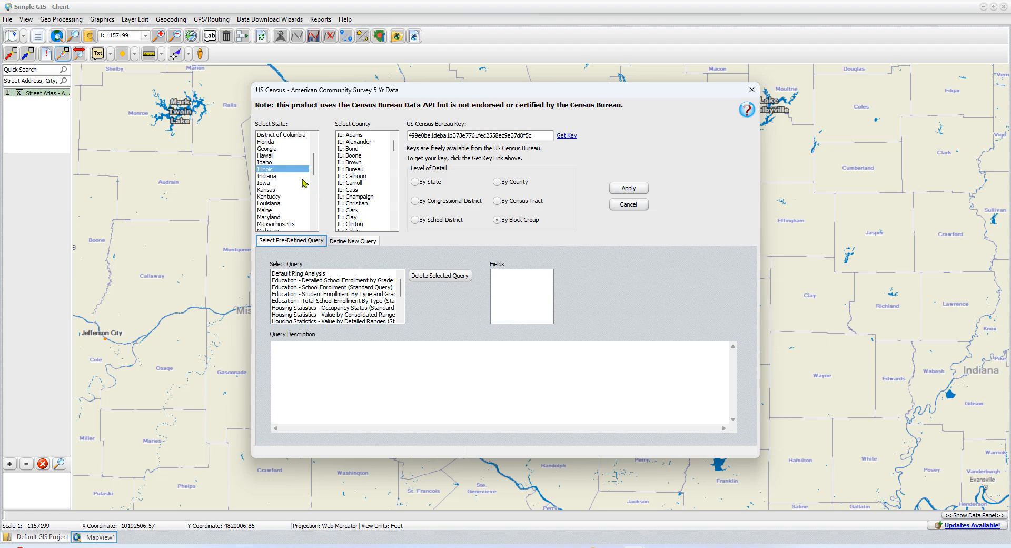
pyautogui.scroll(-1, 283, 183)
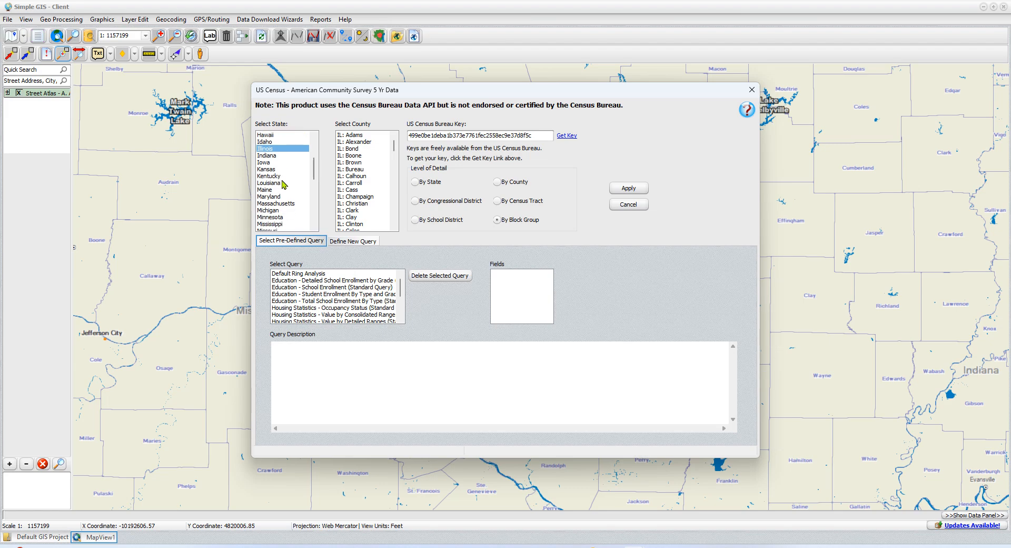
pyautogui.scroll(-1, 280, 225)
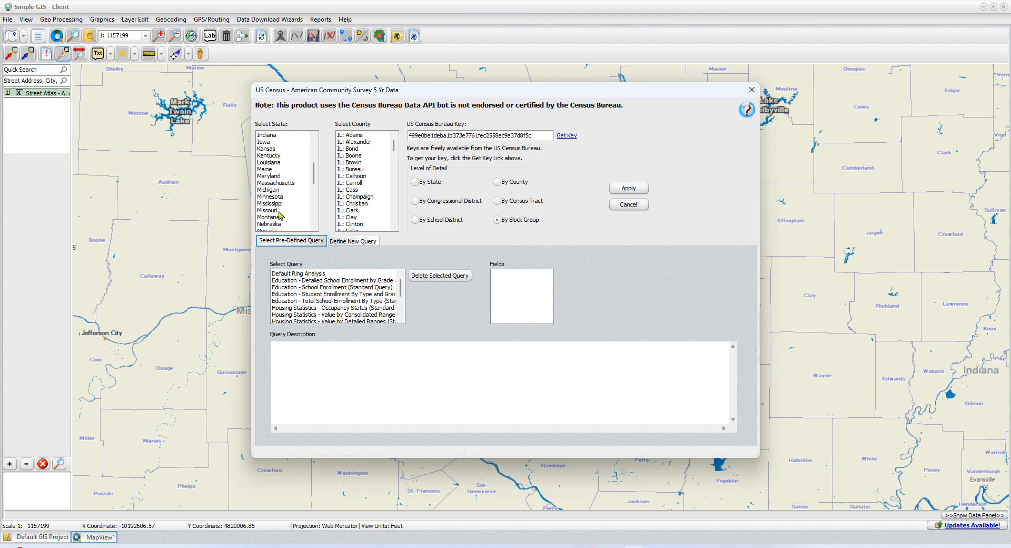
pyautogui.click(269, 210)
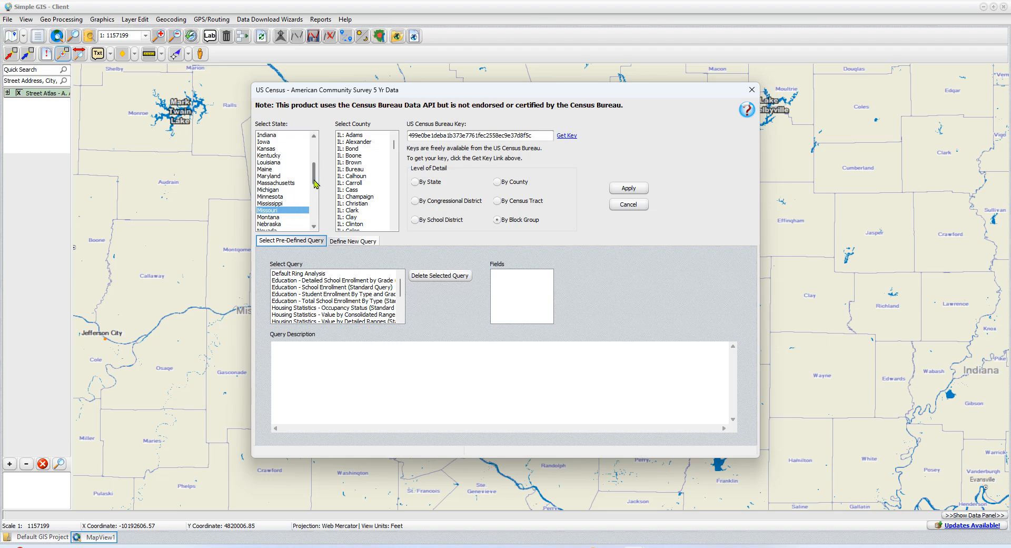
# Step: Check the map for the counties around Saint Louis and select Madison County, Illinois, for the census download
pyautogui.moveTo(314, 180); pyautogui.dragTo(314, 175)
pyautogui.scroll(-5, 395, 147)
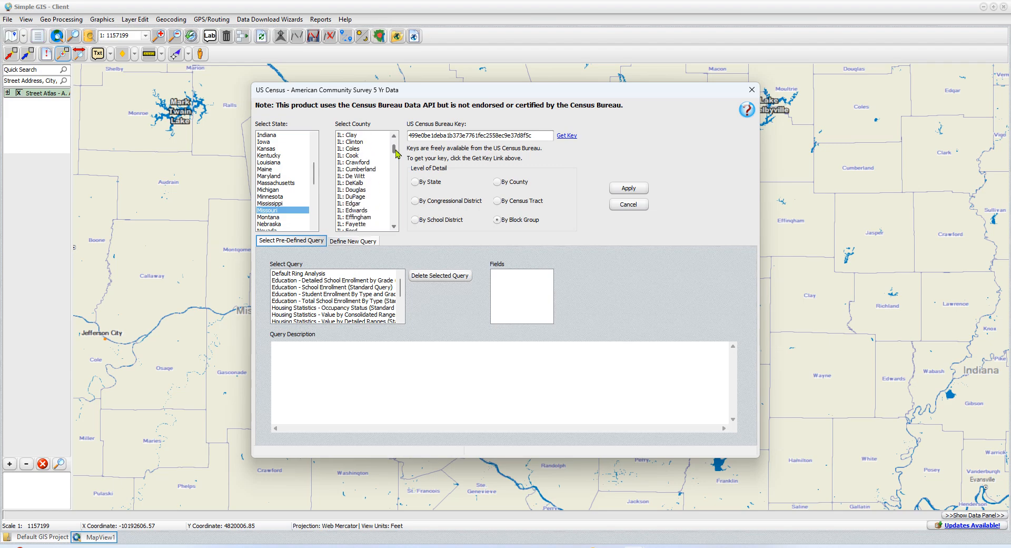
pyautogui.moveTo(434, 99); pyautogui.dragTo(525, 402)
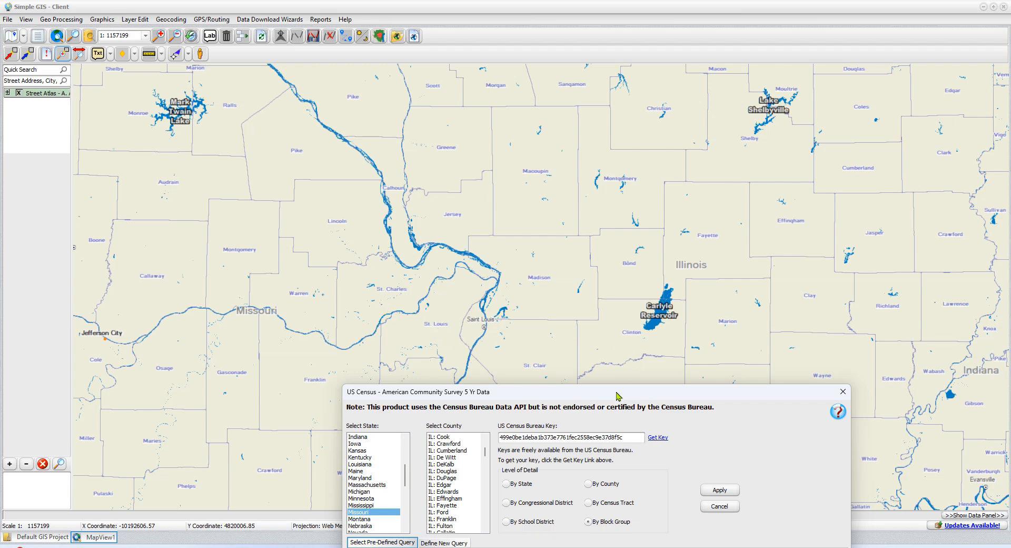
pyautogui.moveTo(619, 396); pyautogui.dragTo(561, 118)
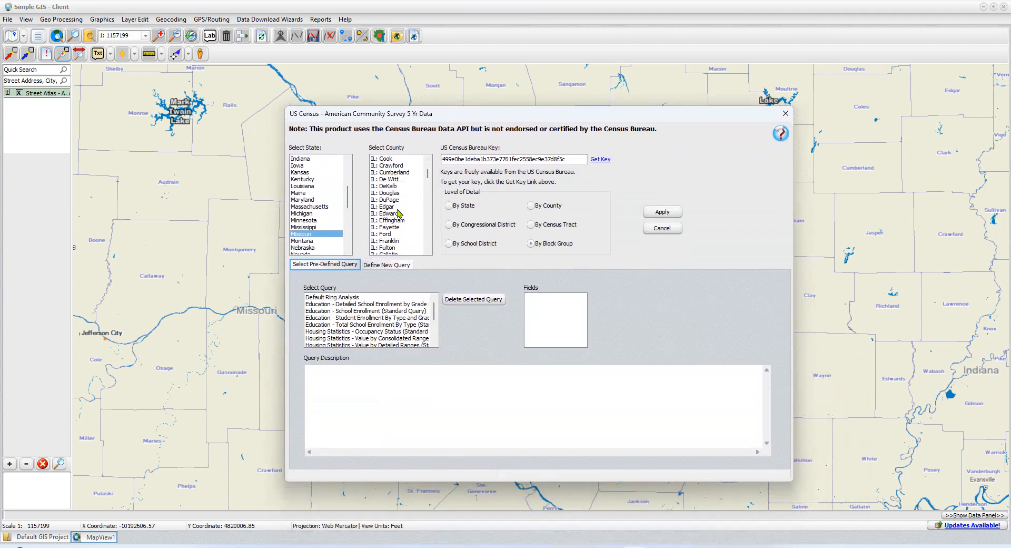
pyautogui.scroll(-3, 398, 212)
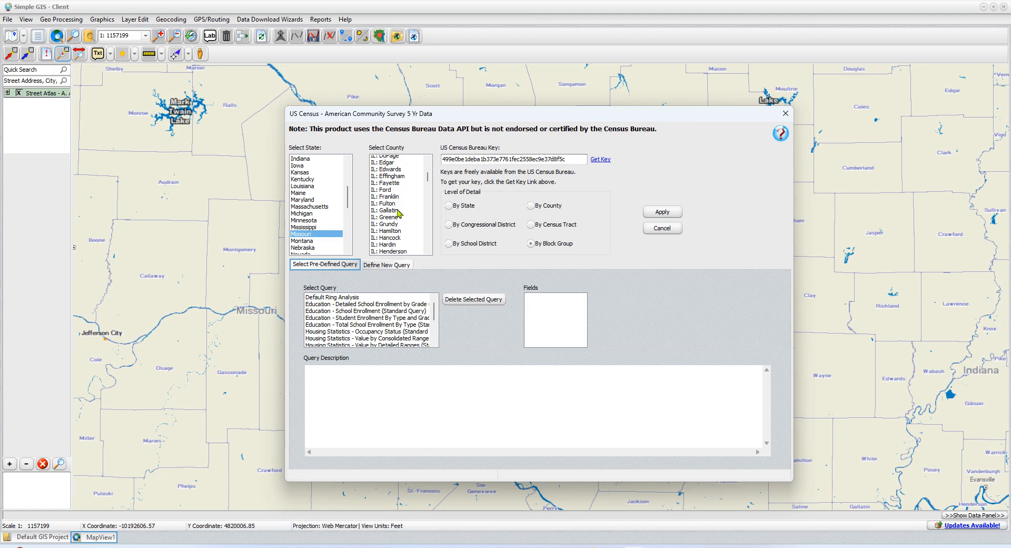
pyautogui.scroll(-5, 399, 212)
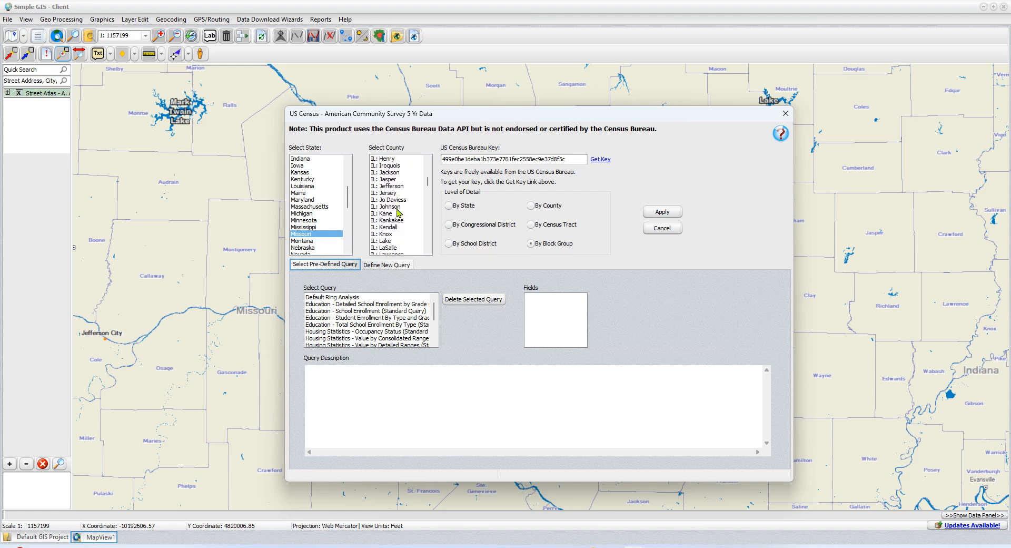
pyautogui.scroll(-3, 398, 213)
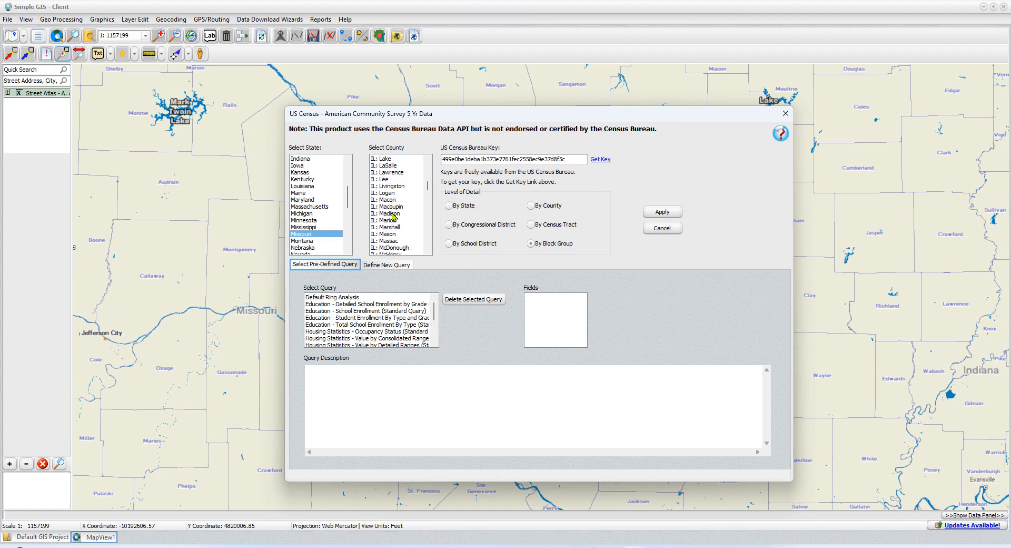
pyautogui.click(394, 213)
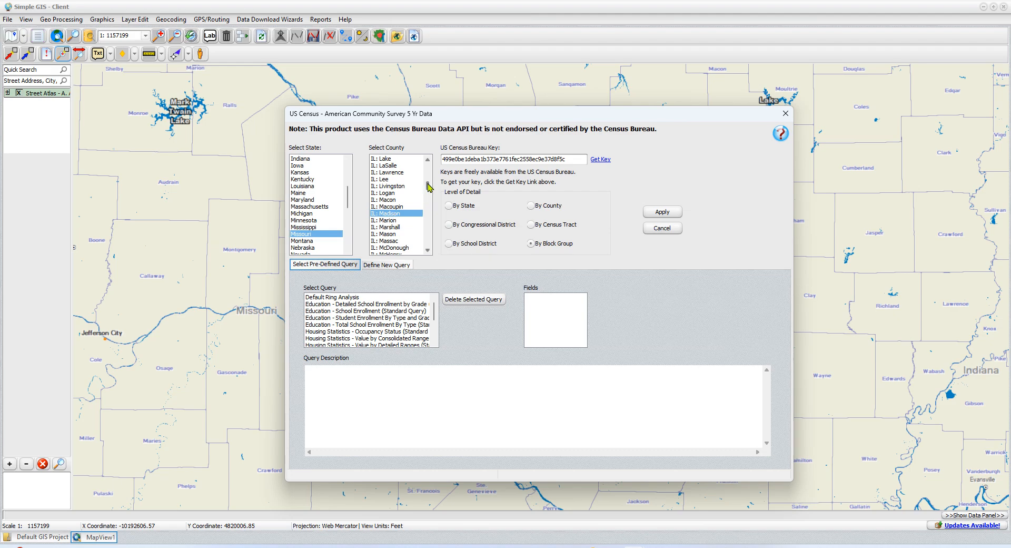
# Step: Add St. Clair County, Illinois, to the counties selected for the census download
pyautogui.scroll(-3, 428, 189)
pyautogui.scroll(-3, 428, 190)
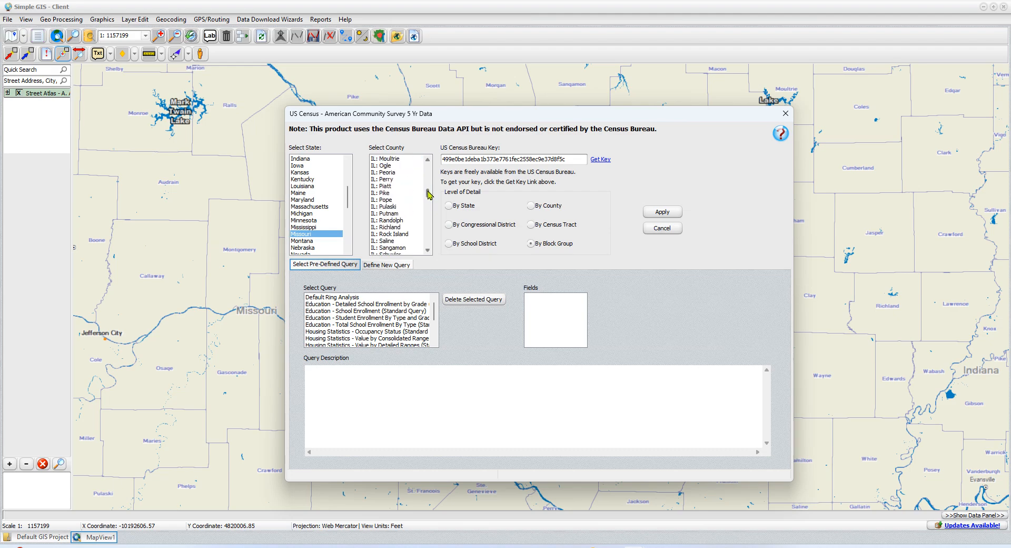
pyautogui.moveTo(456, 117)
pyautogui.mouseDown()
pyautogui.moveTo(519, 498)
pyautogui.moveTo(511, 272)
pyautogui.moveTo(451, 118)
pyautogui.mouseUp()
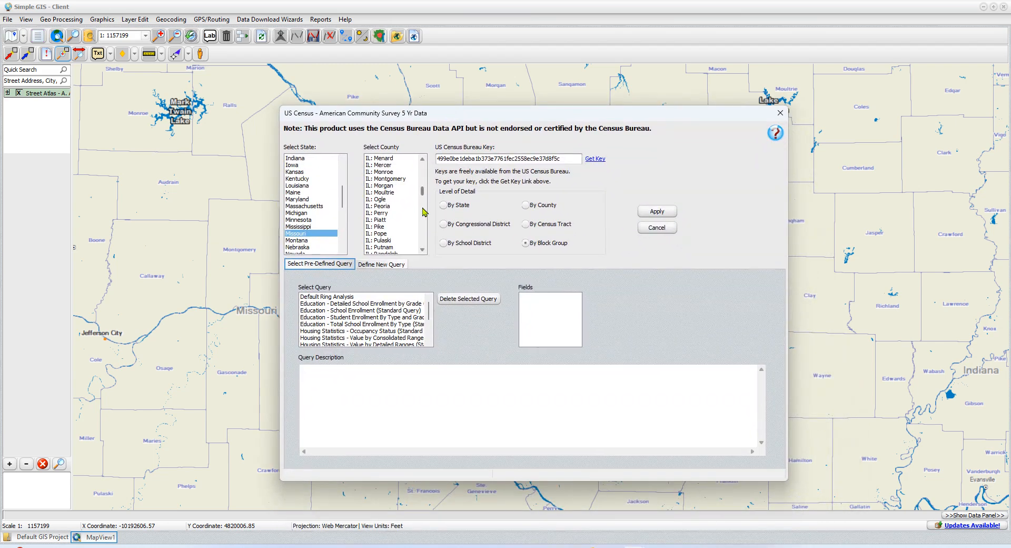
pyautogui.scroll(-3, 424, 199)
pyautogui.scroll(-2, 423, 199)
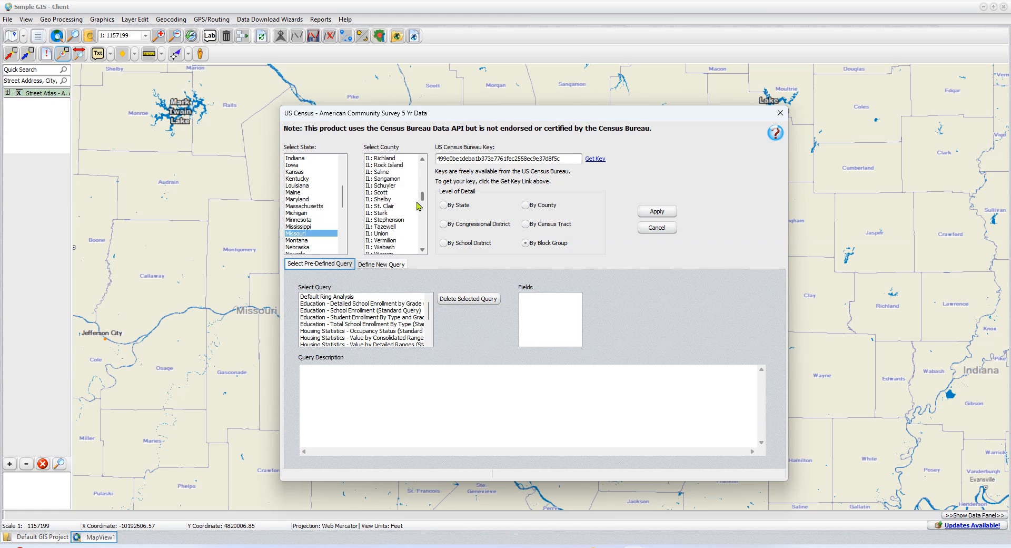
pyautogui.click(387, 206)
# Step: Add St. Charles and St. Louis counties, Missouri, to the counties selected for the census download
pyautogui.moveTo(422, 197); pyautogui.dragTo(422, 239)
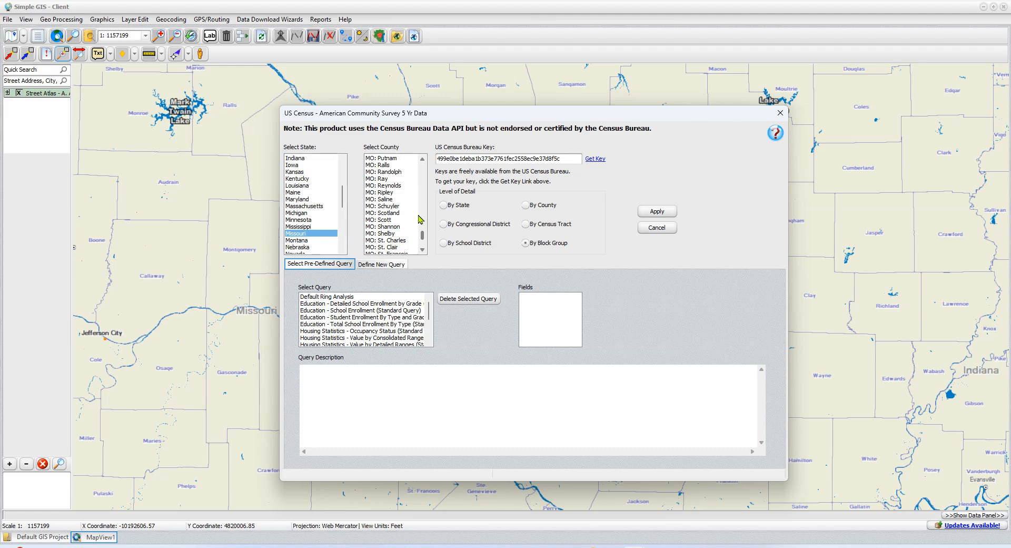
pyautogui.click(404, 242)
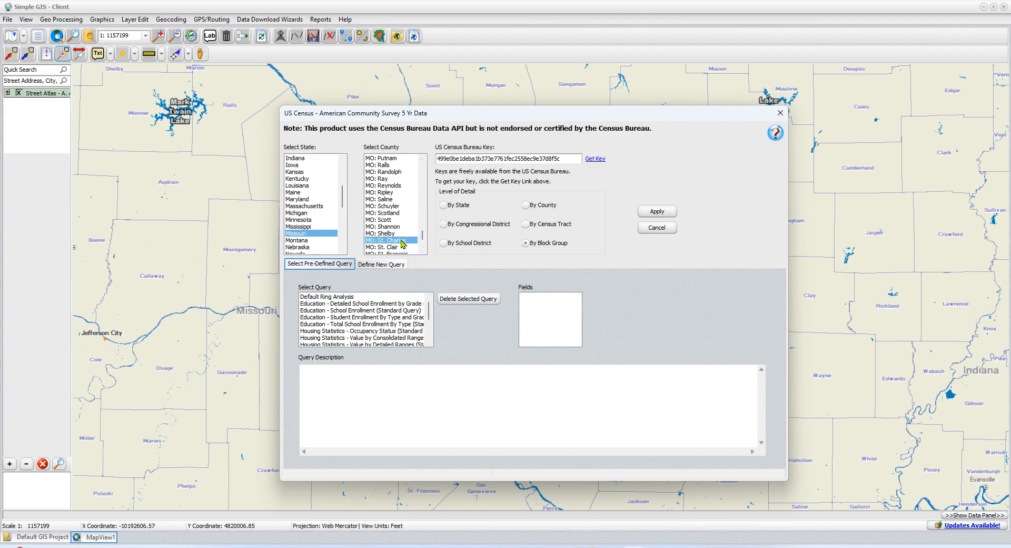
pyautogui.click(423, 252)
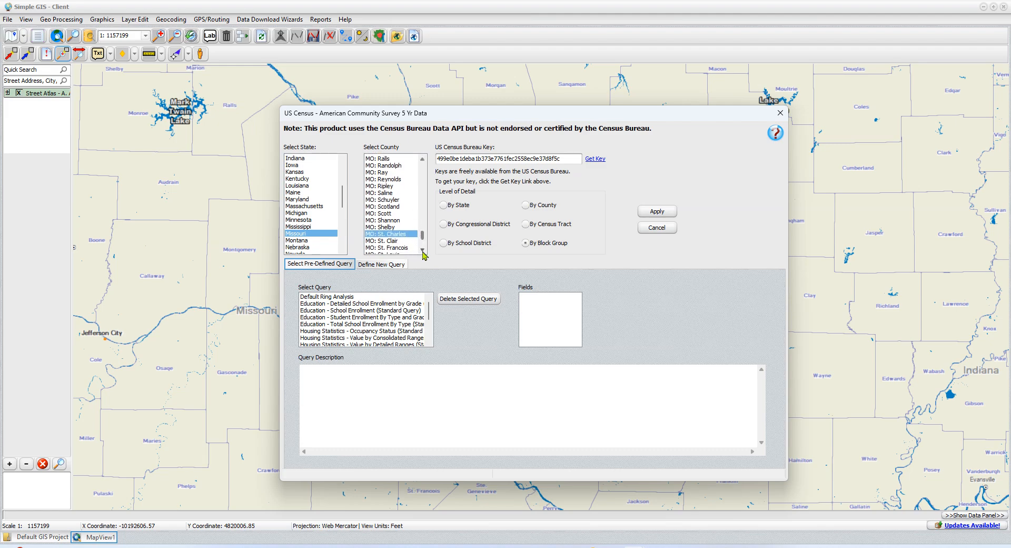
pyautogui.click(423, 252)
pyautogui.click(423, 251)
pyautogui.click(423, 251)
pyautogui.keyDown('ctrl'); pyautogui.click(396, 234); pyautogui.keyUp('ctrl')
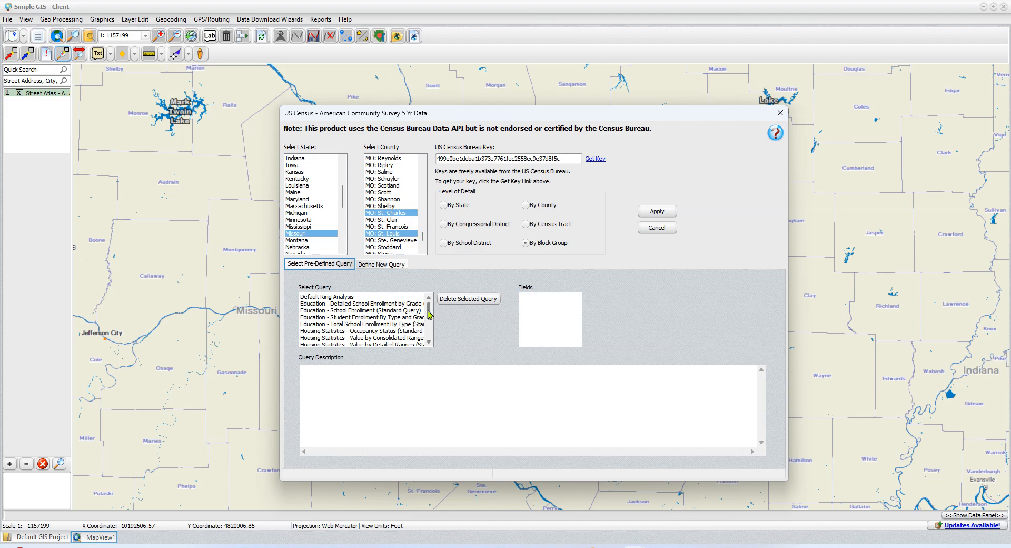
# Step: Run the census download with the pre-defined query Income - Median Household Income
pyautogui.moveTo(429, 314); pyautogui.dragTo(428, 326)
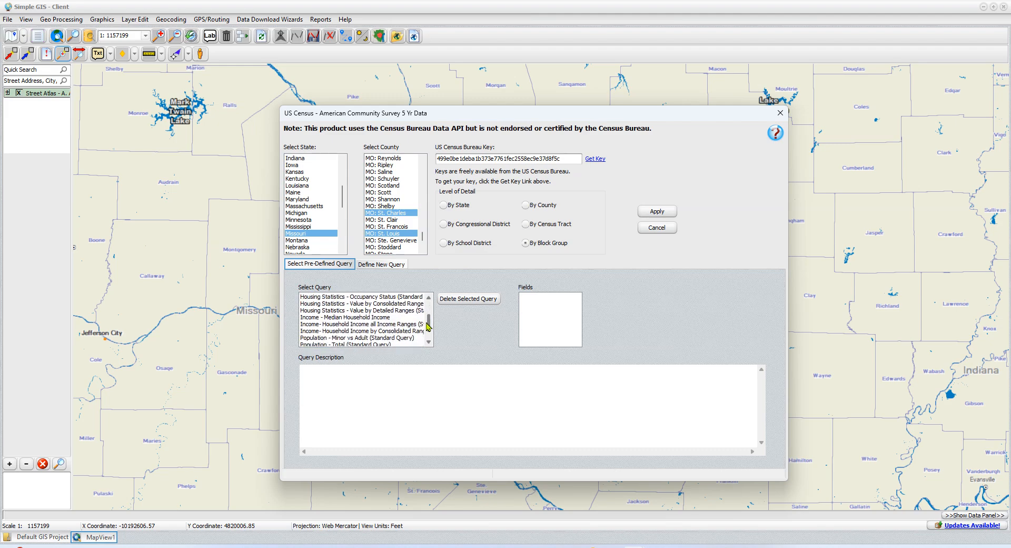
pyautogui.click(338, 319)
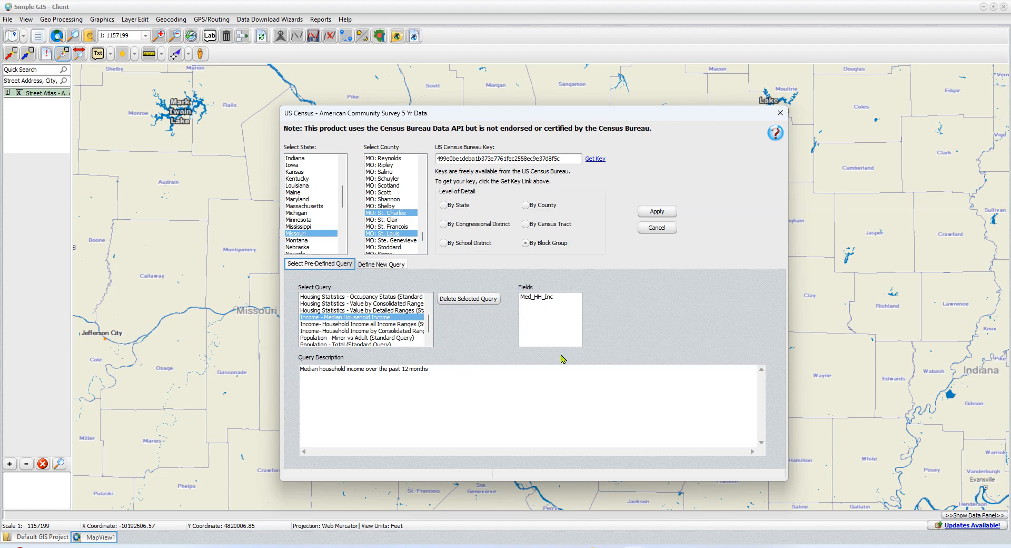
pyautogui.click(657, 212)
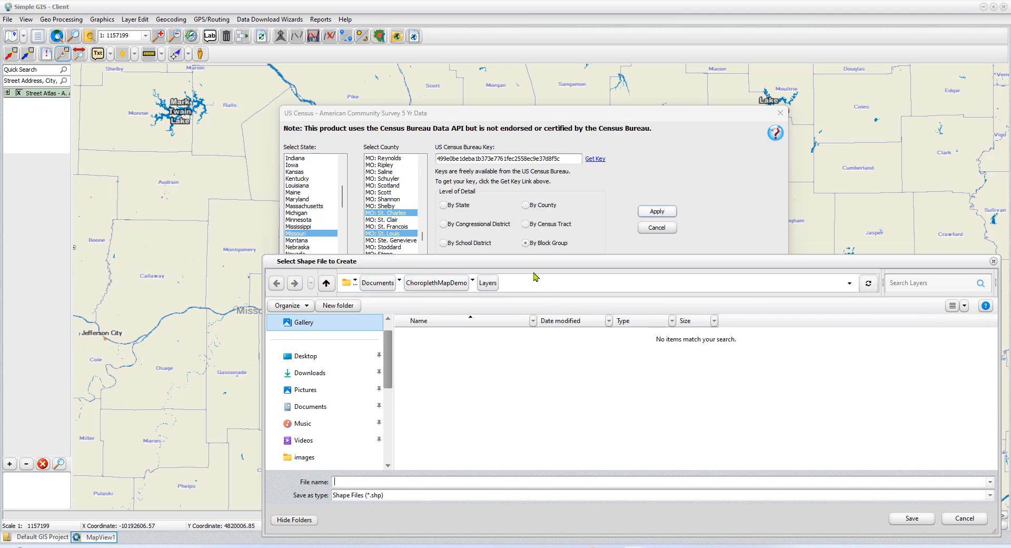
# Step: Save the results as the shapefile MedIncome in the ChoroplethMapDemo Layers folder and add it to the current view
pyautogui.moveTo(530, 266); pyautogui.dragTo(515, 214)
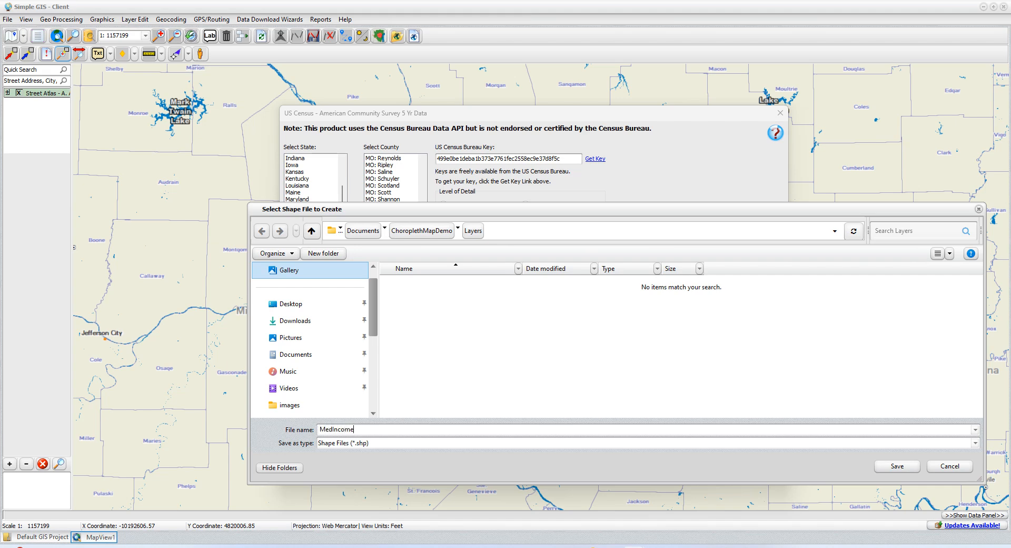
pyautogui.click(897, 466)
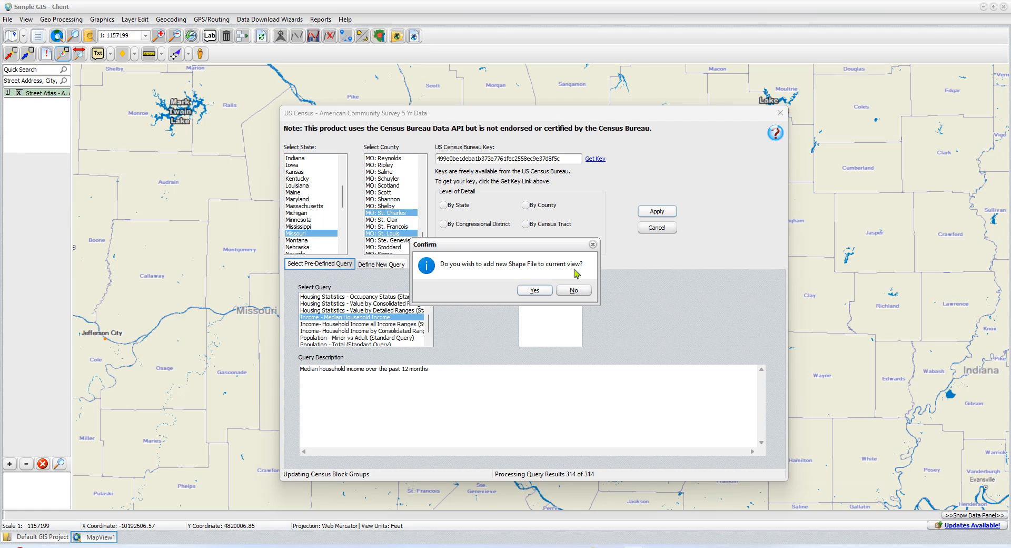
pyautogui.click(535, 291)
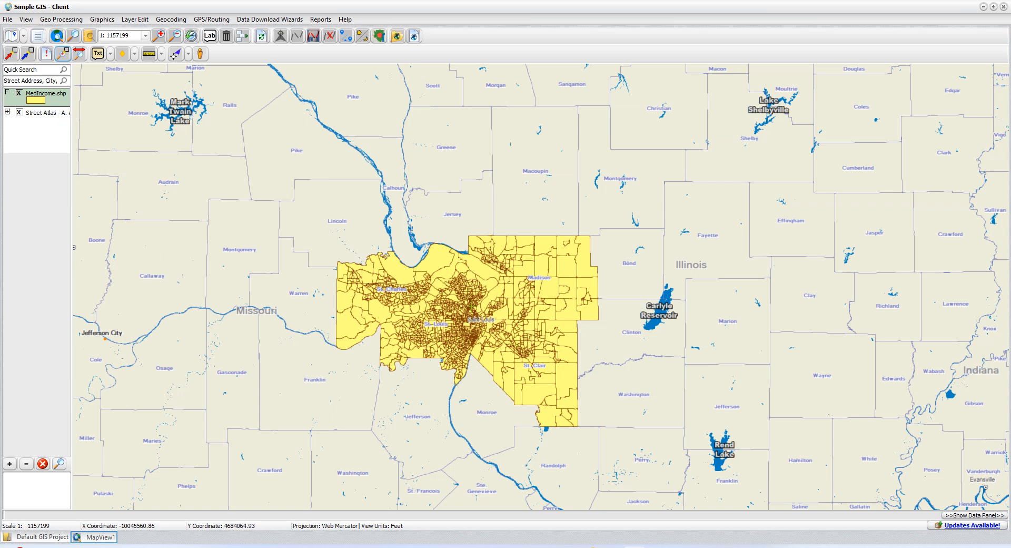
# Step: View the feature data of a block group in eastern St. Clair County, then close its attributes without changes
pyautogui.click(47, 54)
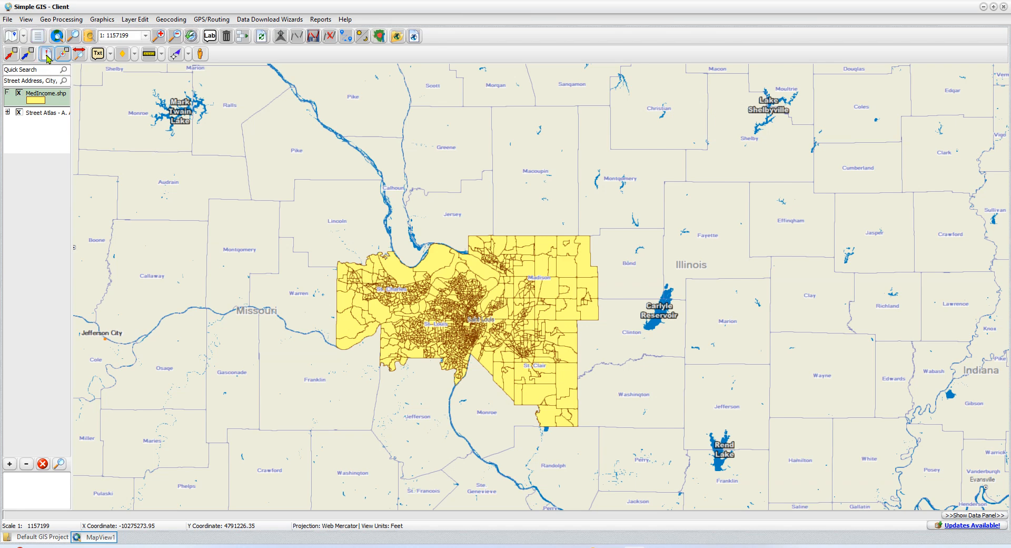
pyautogui.click(566, 375)
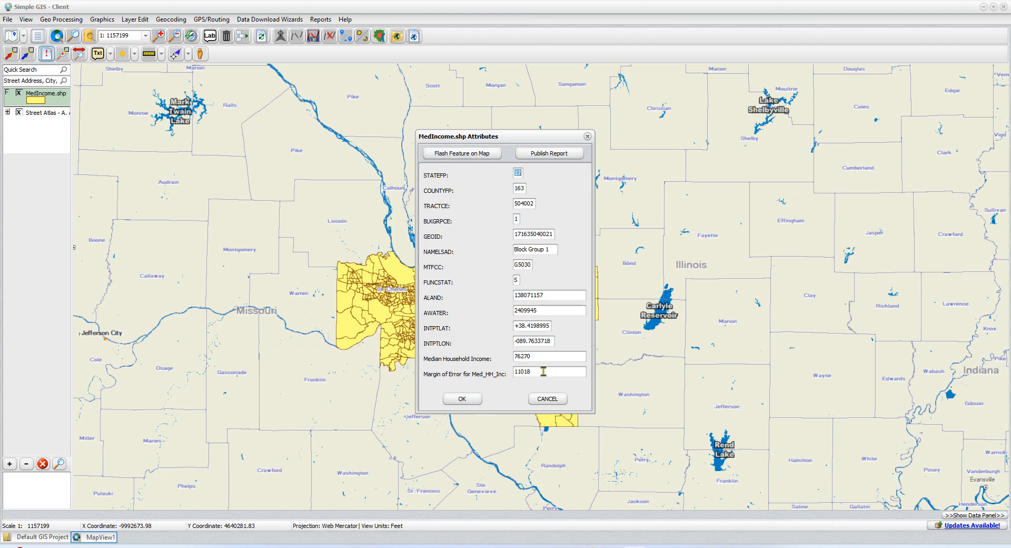
pyautogui.click(547, 398)
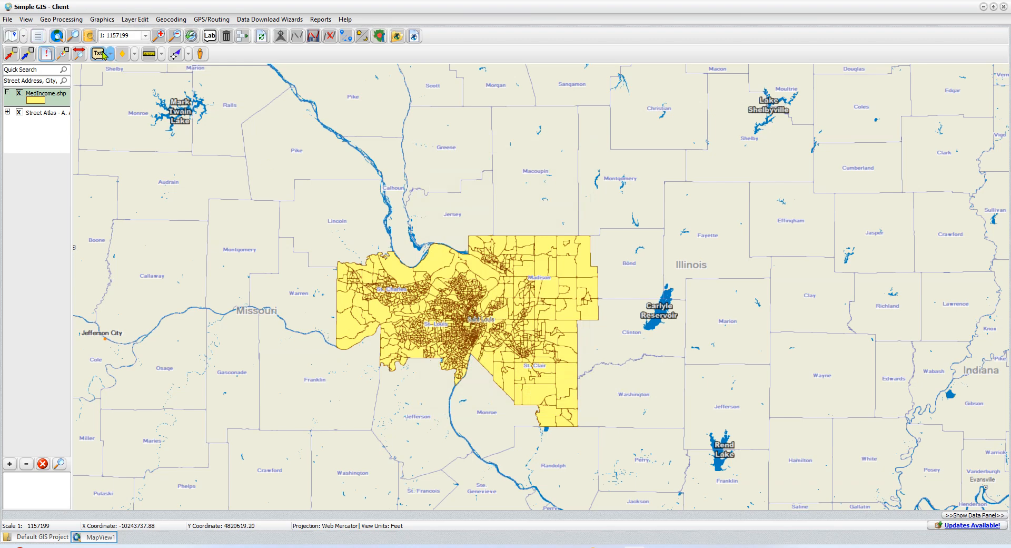
# Step: Enable filtering on the MedIncome layer with the expression Med_HH_Inc >0
pyautogui.doubleClick(41, 102)
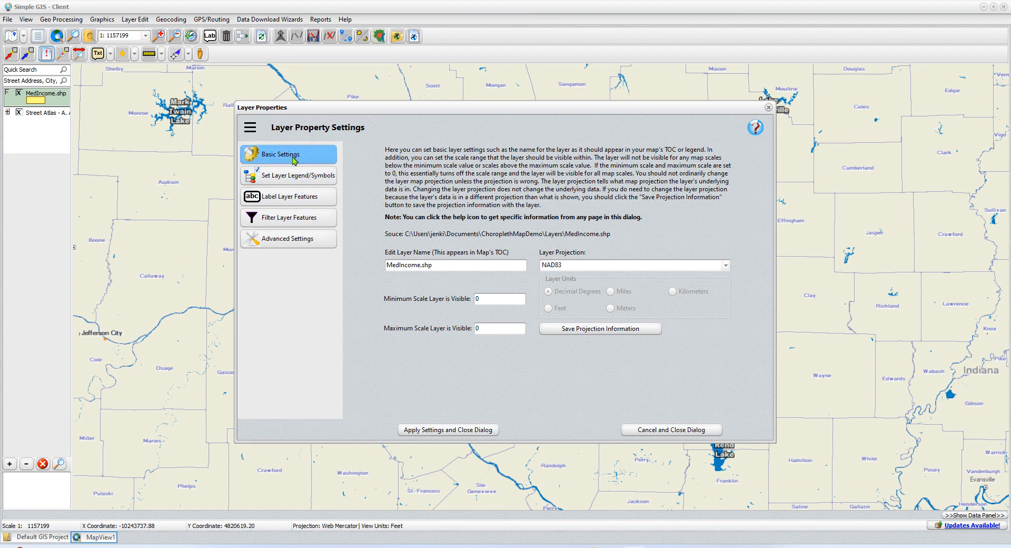
pyautogui.click(304, 226)
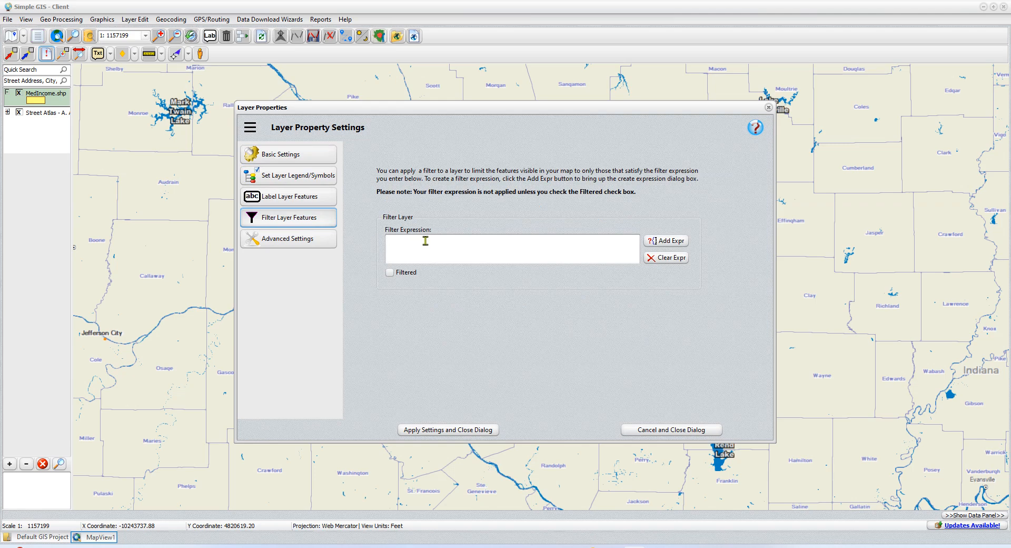
pyautogui.click(390, 274)
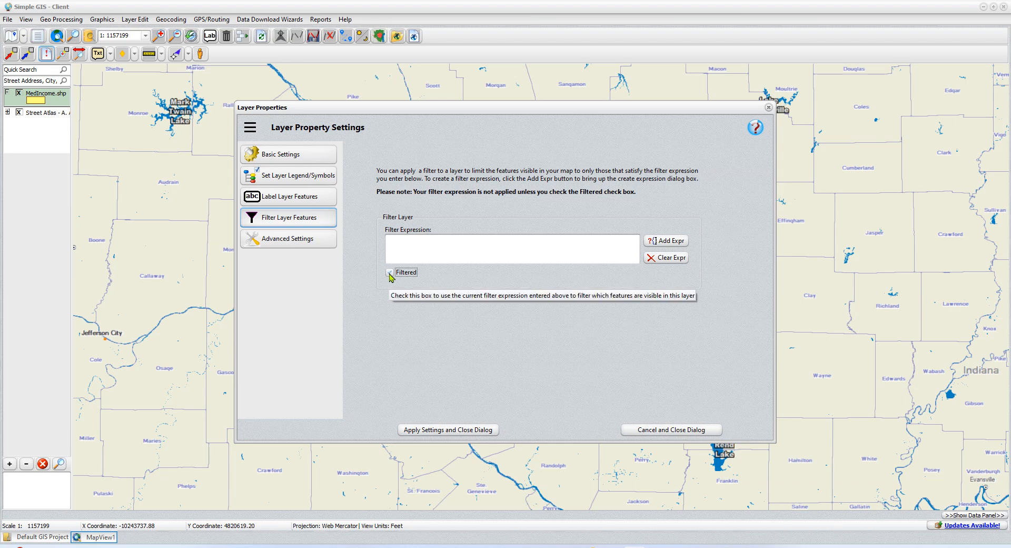
pyautogui.click(671, 246)
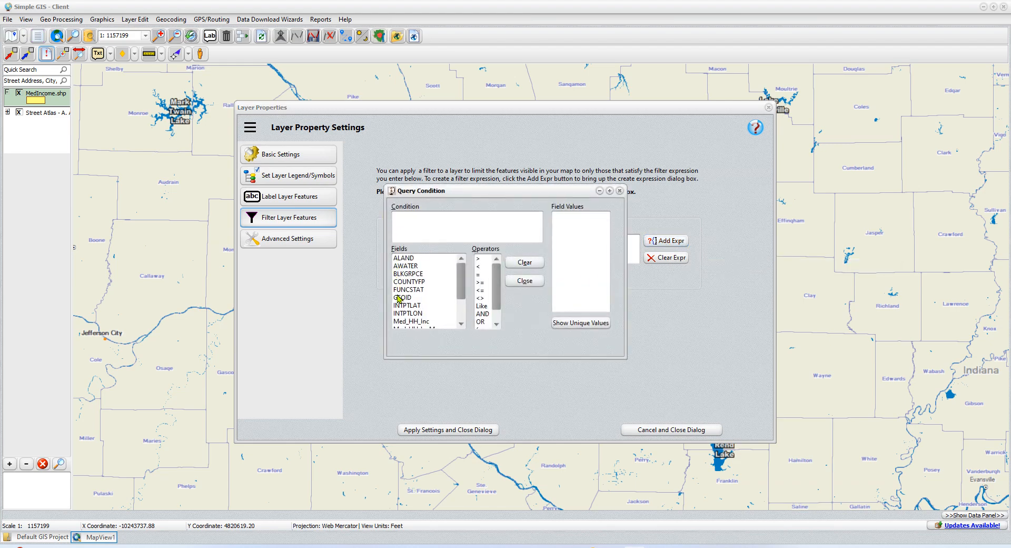
pyautogui.click(426, 321)
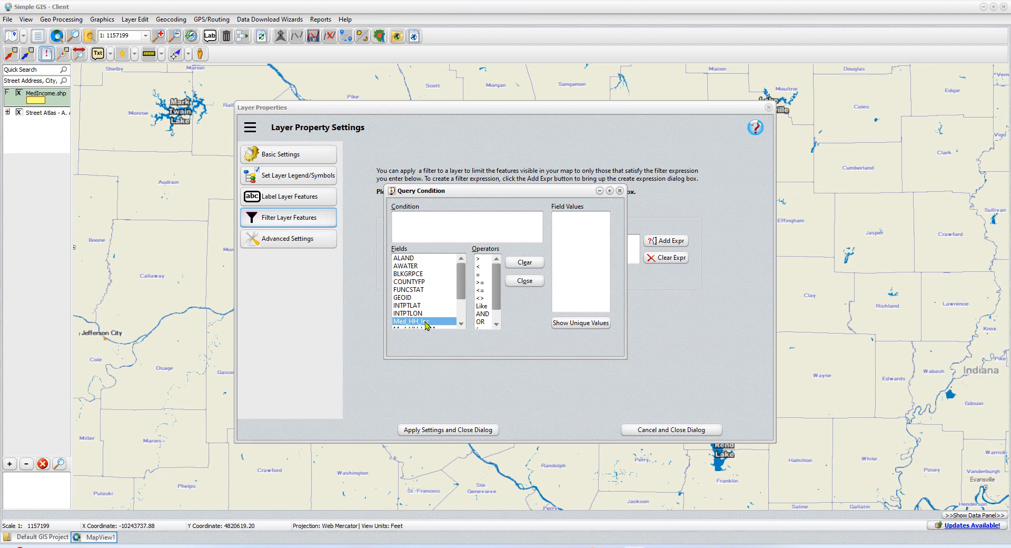
pyautogui.doubleClick(427, 322)
pyautogui.doubleClick(479, 258)
pyautogui.write('0')
pyautogui.click(527, 281)
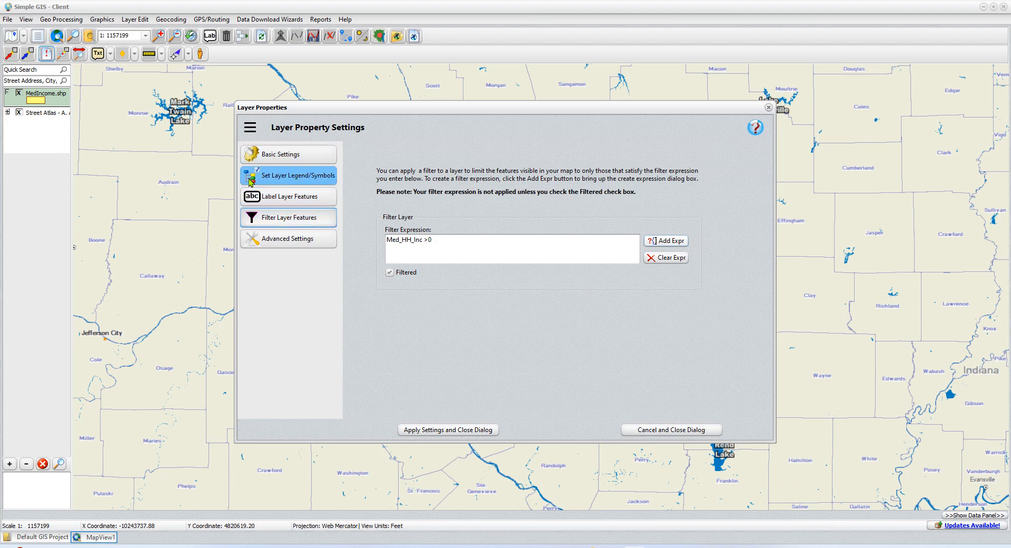
# Step: Set up a gradient legend based on Med_HH_Inc, with six automatic classes proportional by color
pyautogui.click(300, 182)
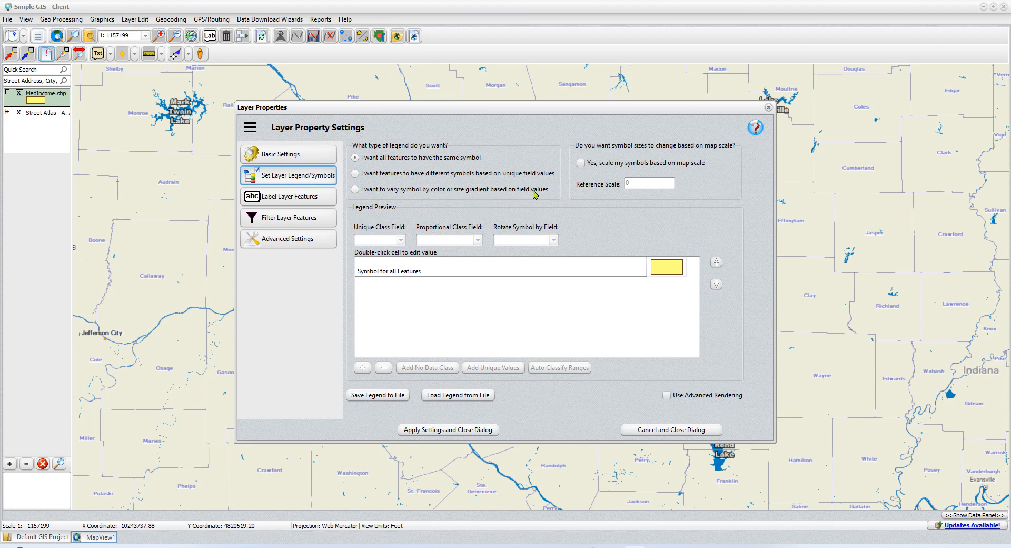
pyautogui.click(357, 190)
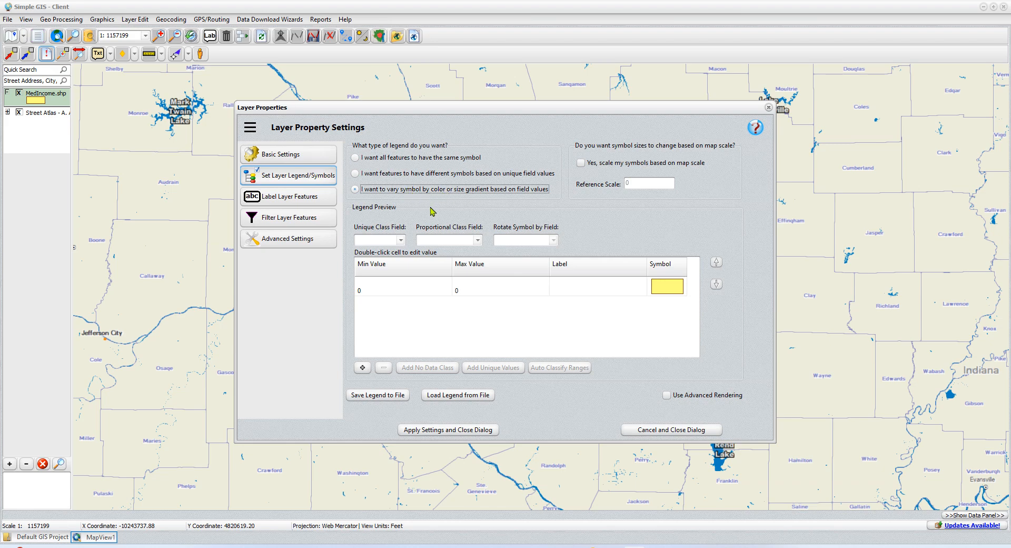
pyautogui.click(478, 240)
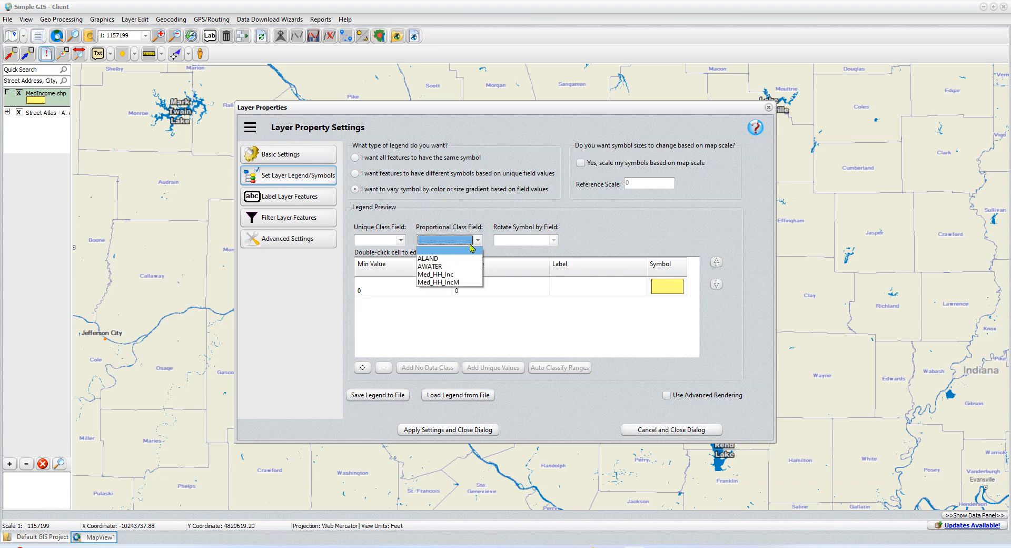
pyautogui.click(449, 275)
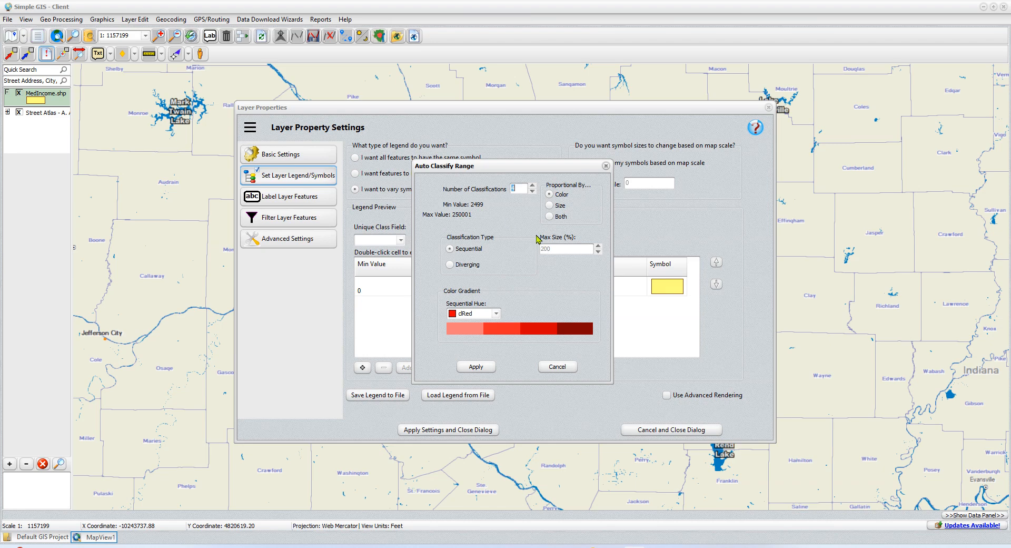
pyautogui.click(532, 185)
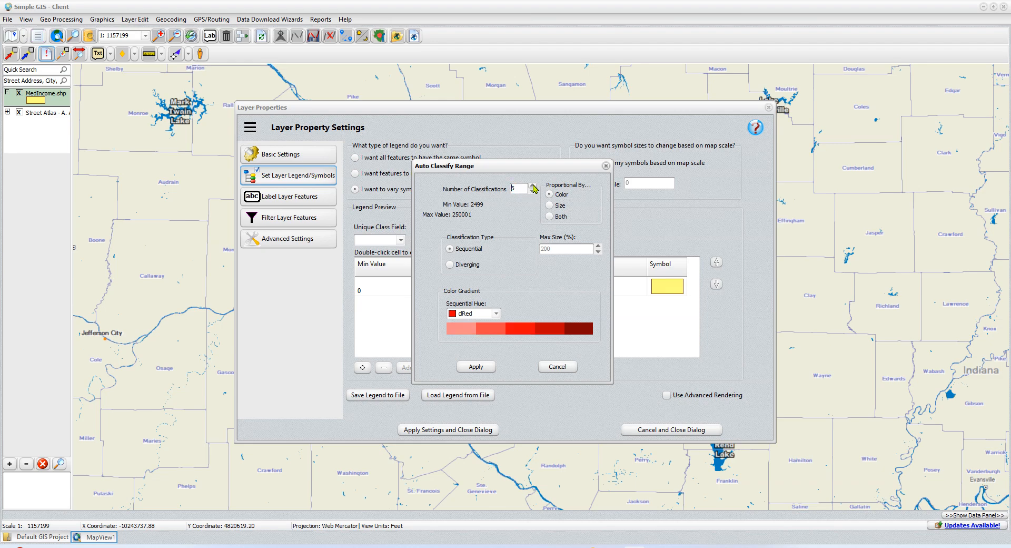
pyautogui.click(533, 186)
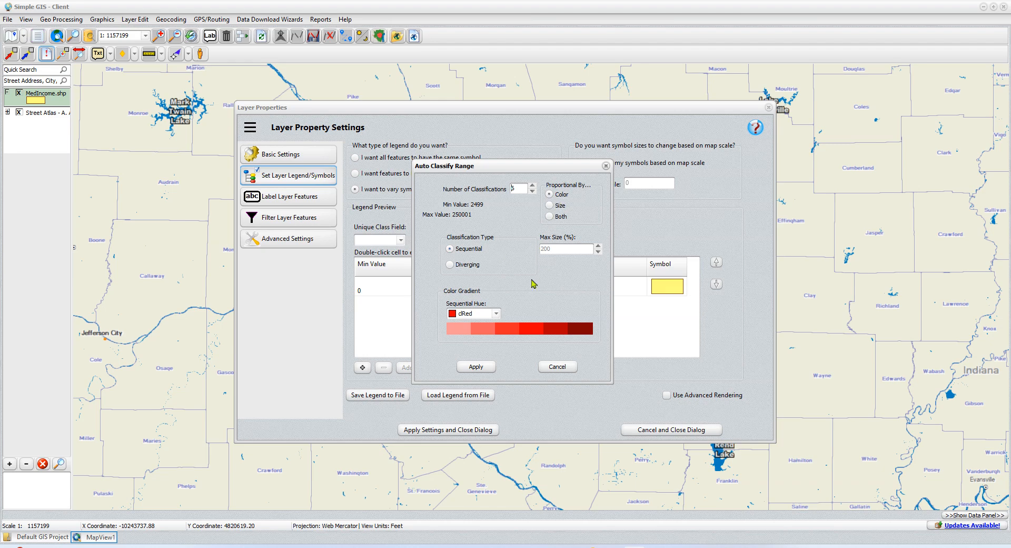
# Step: Try clBlue as the sequential hue of the color gradient and set it back to clRed
pyautogui.click(496, 314)
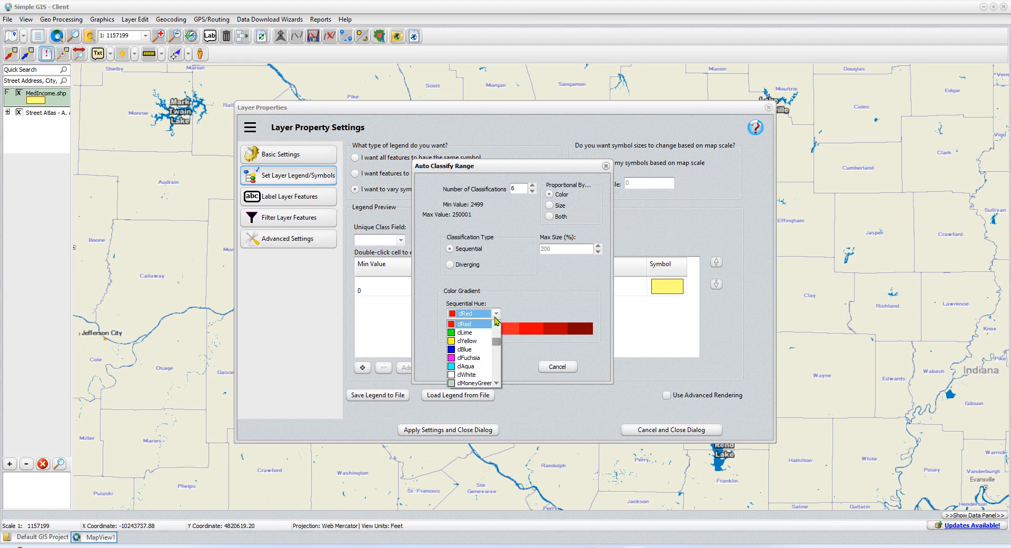
pyautogui.click(474, 349)
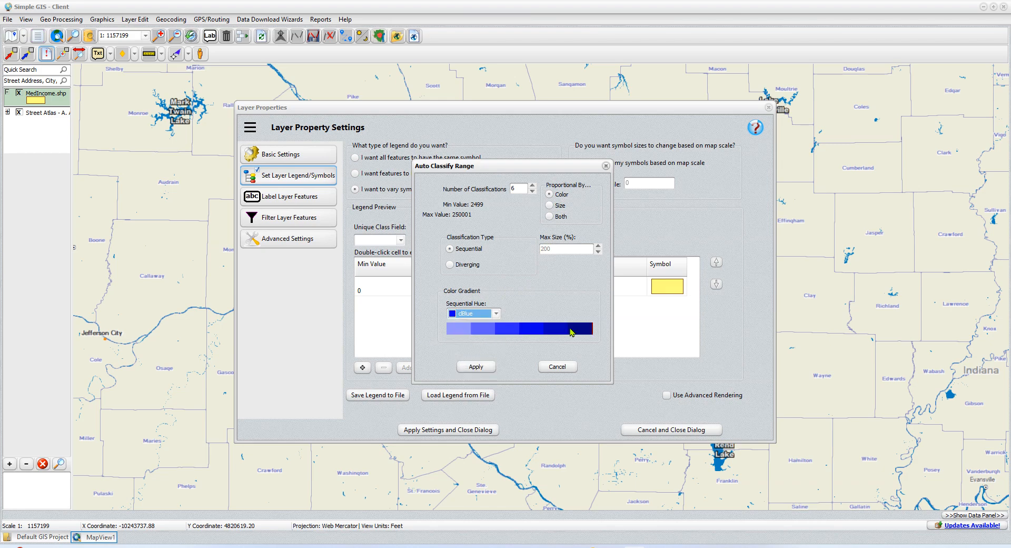
pyautogui.click(494, 314)
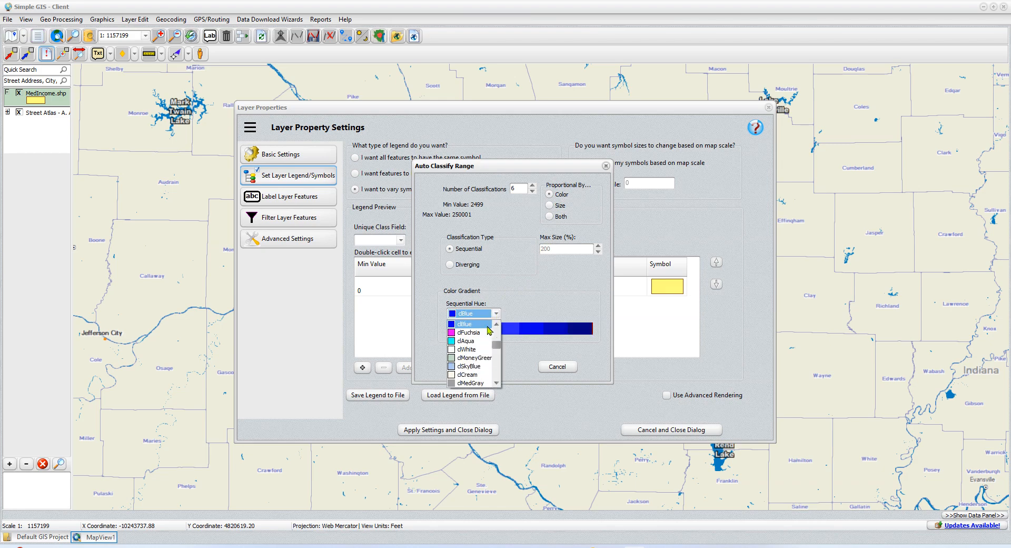
pyautogui.moveTo(497, 345); pyautogui.dragTo(498, 335)
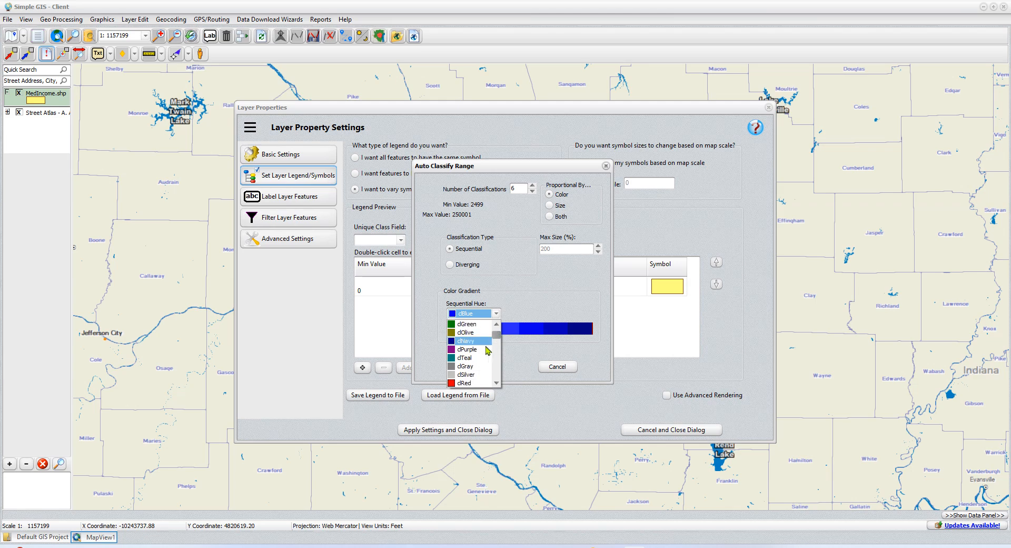
pyautogui.click(475, 383)
# Step: Generate the classified red legend ranges and apply the layer settings to the MedIncome layer
pyautogui.click(475, 366)
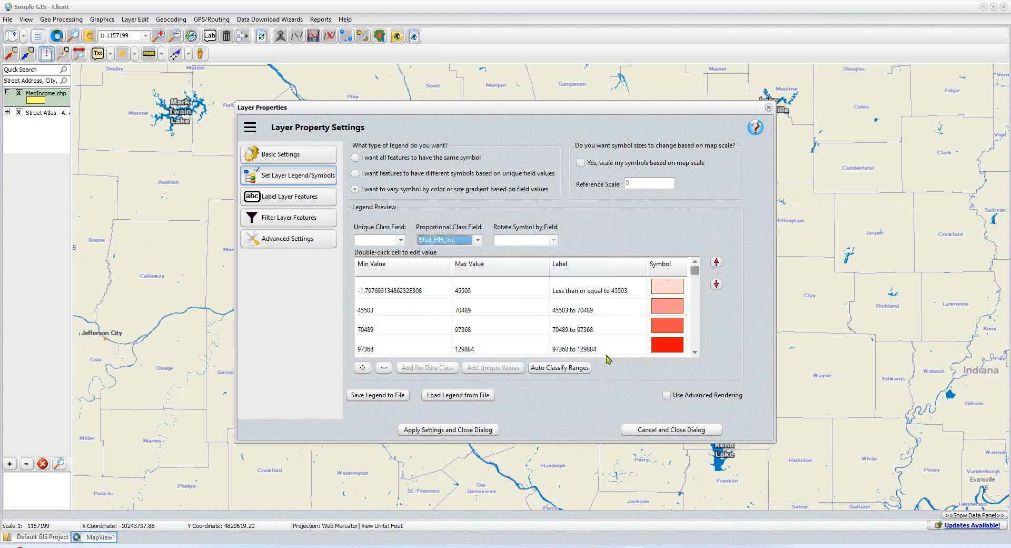
pyautogui.click(451, 431)
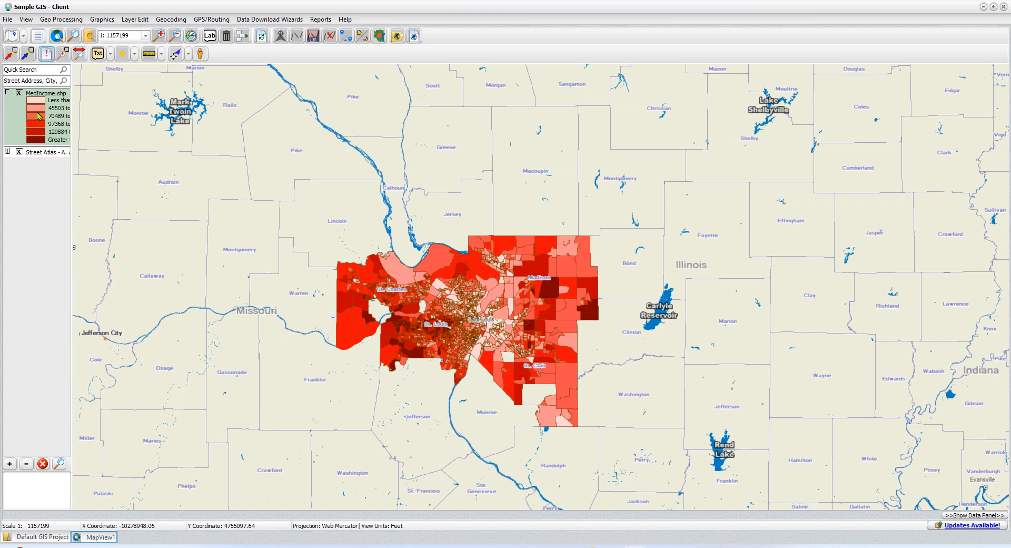
# Step: Examine the median income shading of the block groups around Saint Louis more closely, leaving the feature selection cancelled
pyautogui.scroll(3, 495, 362)
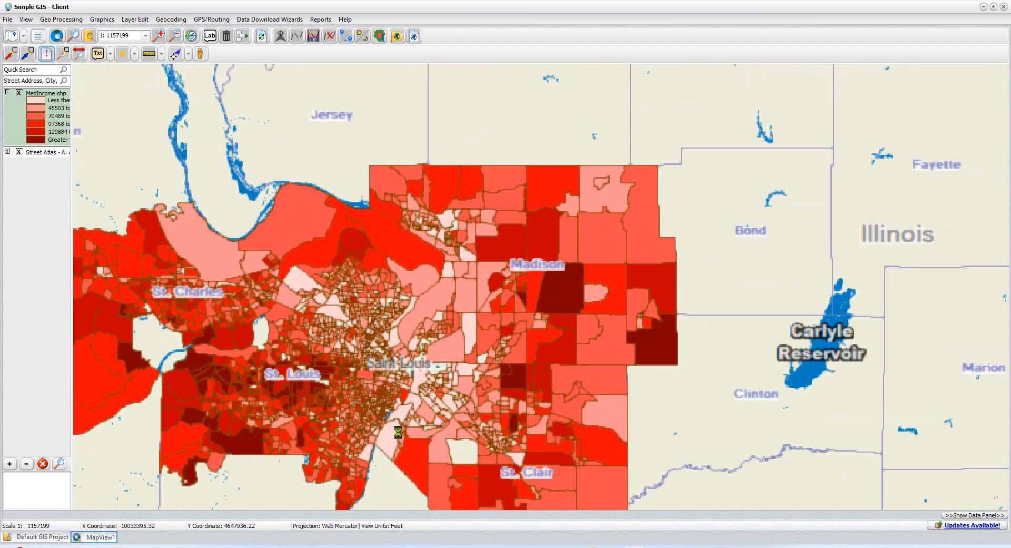
pyautogui.click(497, 343)
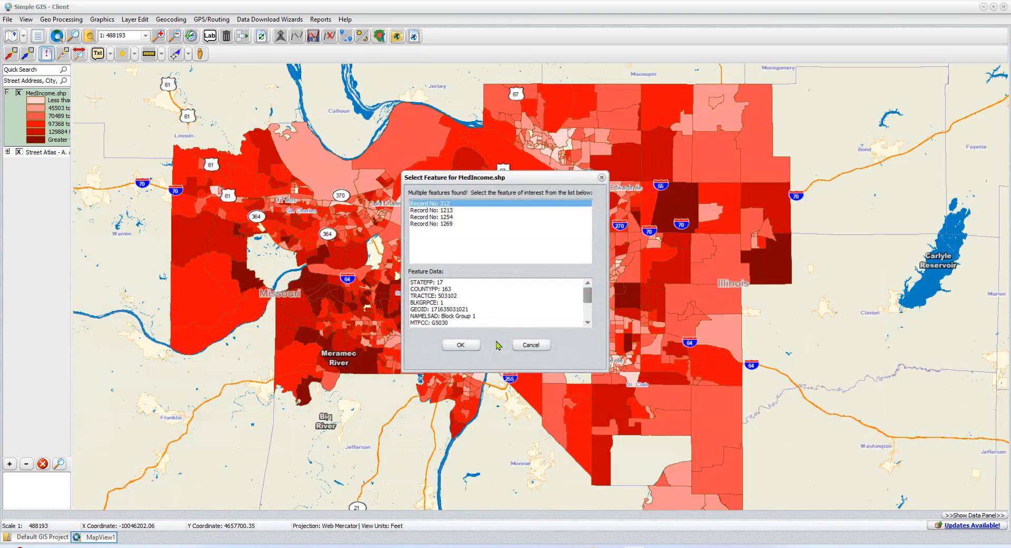
pyautogui.click(539, 349)
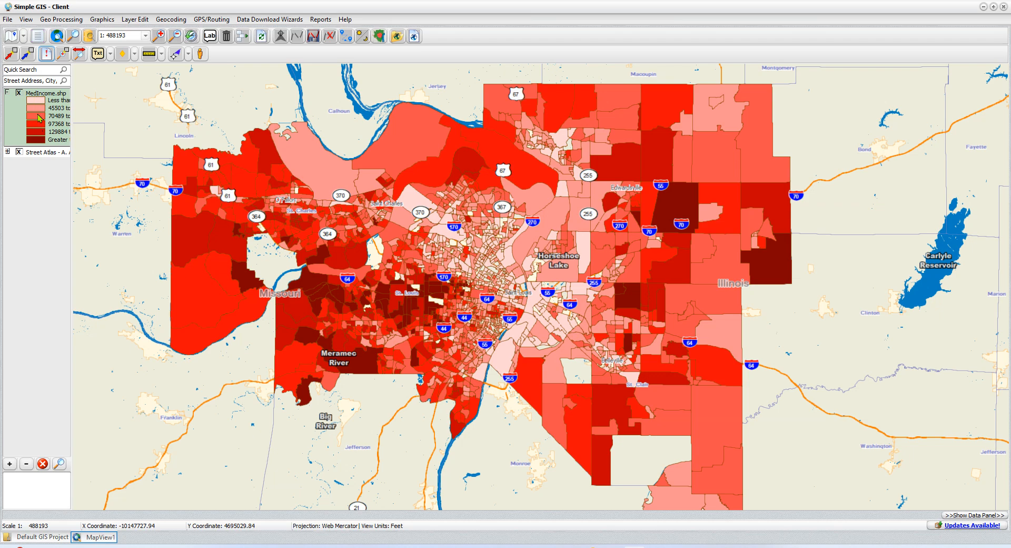
# Step: View the attributes of three differently shaded block groups in the Missouri part of the MedIncome layer, cancelling each attribute form
pyautogui.click(47, 56)
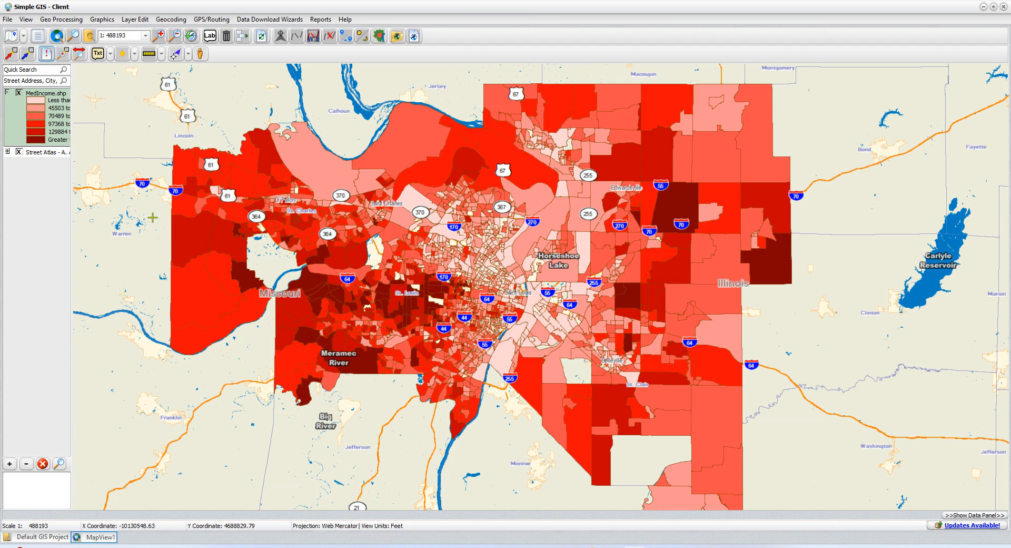
pyautogui.click(187, 240)
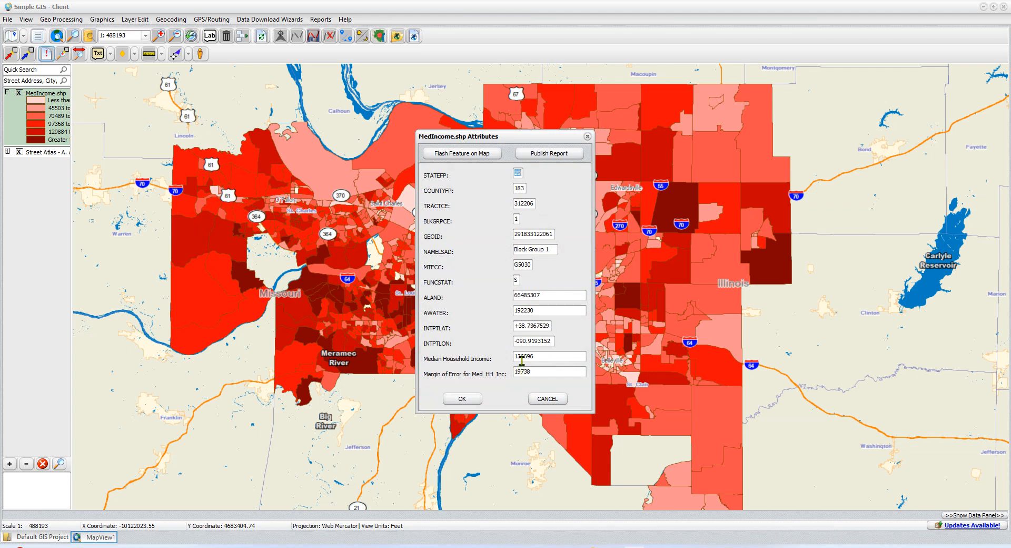
pyautogui.click(549, 397)
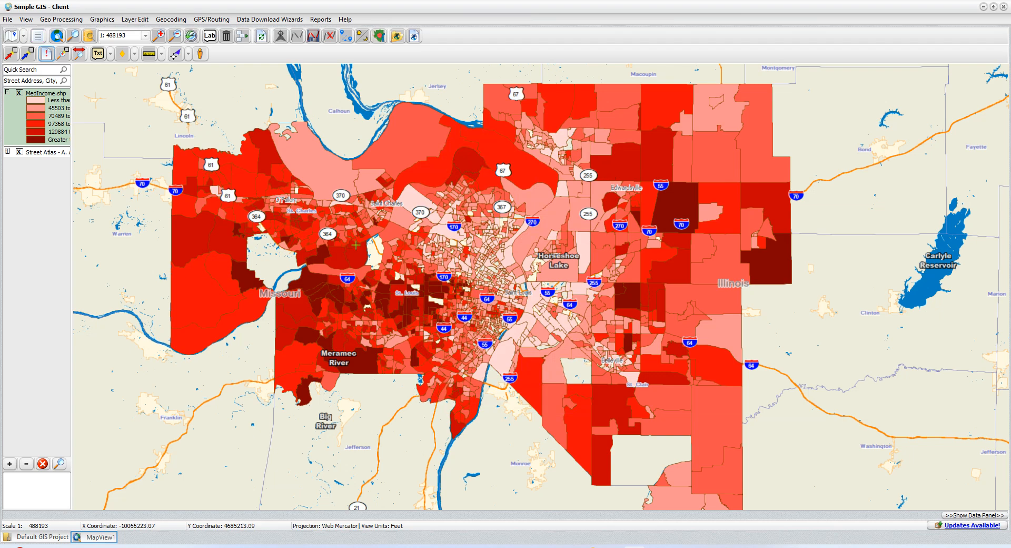
pyautogui.click(244, 277)
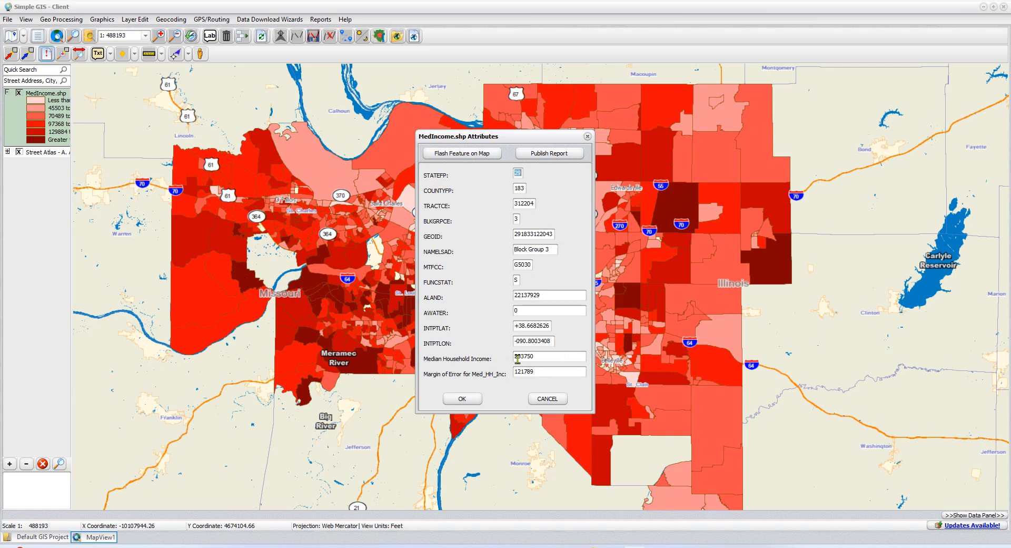
pyautogui.click(548, 398)
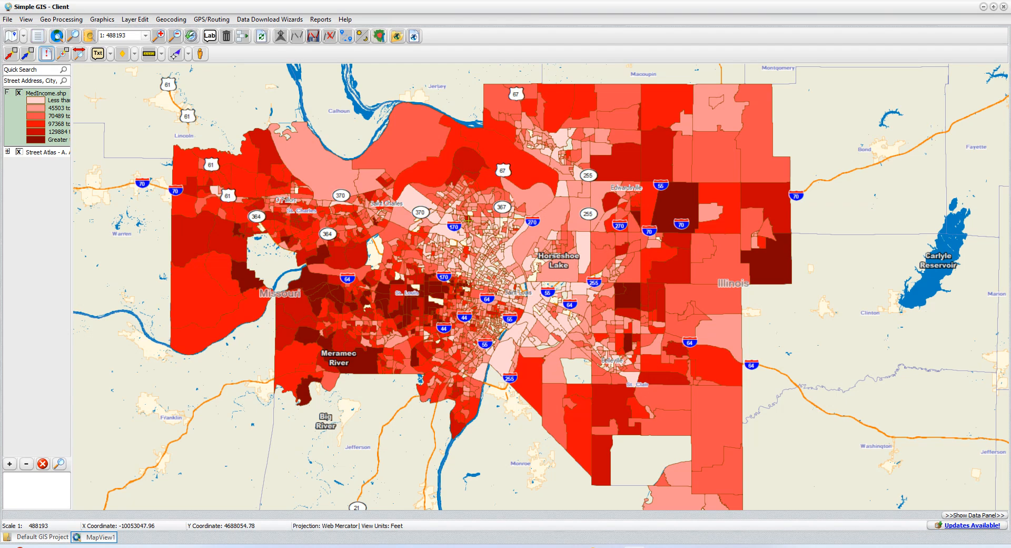
pyautogui.click(414, 203)
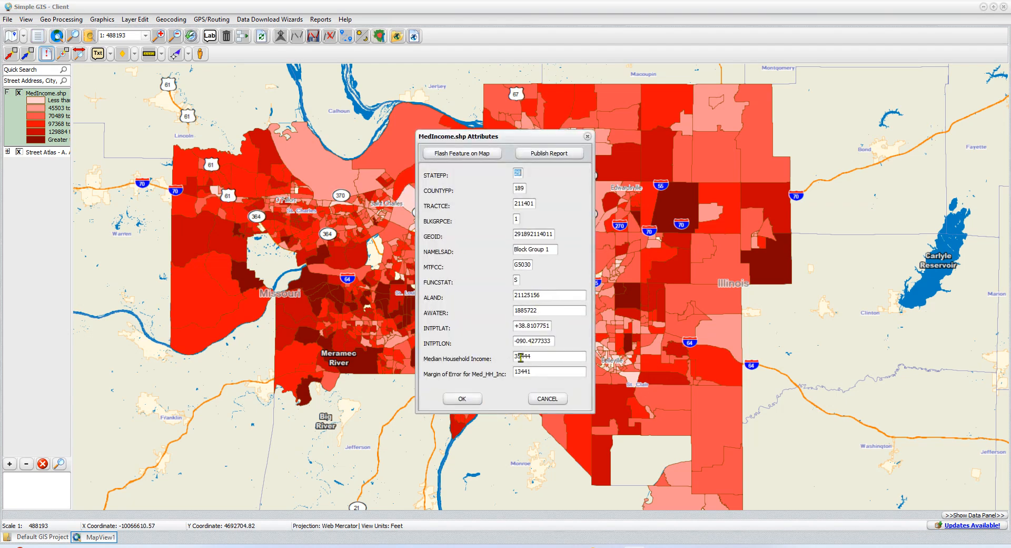
pyautogui.click(548, 399)
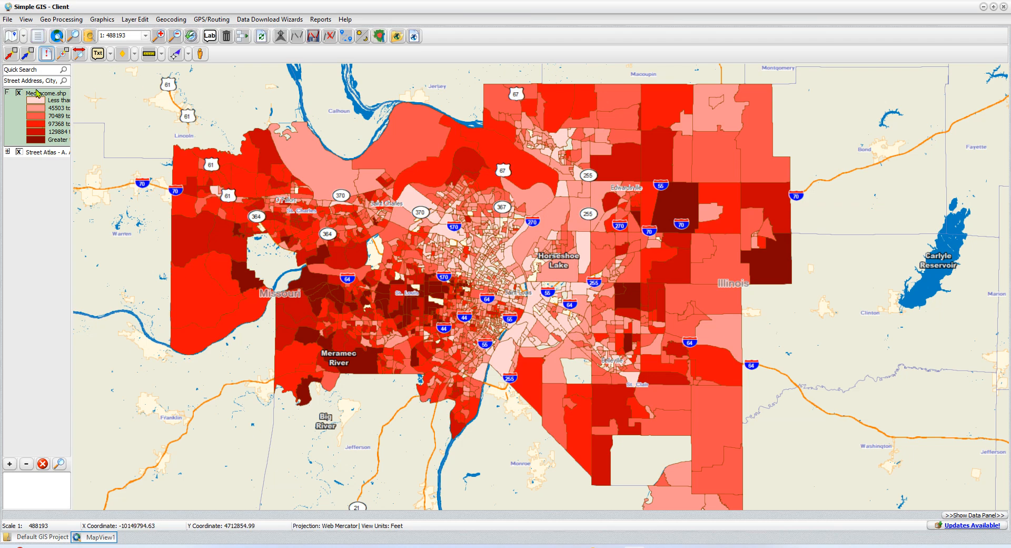
# Step: Start generating a new heatmap of the Interpolative Heatmap type and proceed to specifying its input layer
pyautogui.click(66, 25)
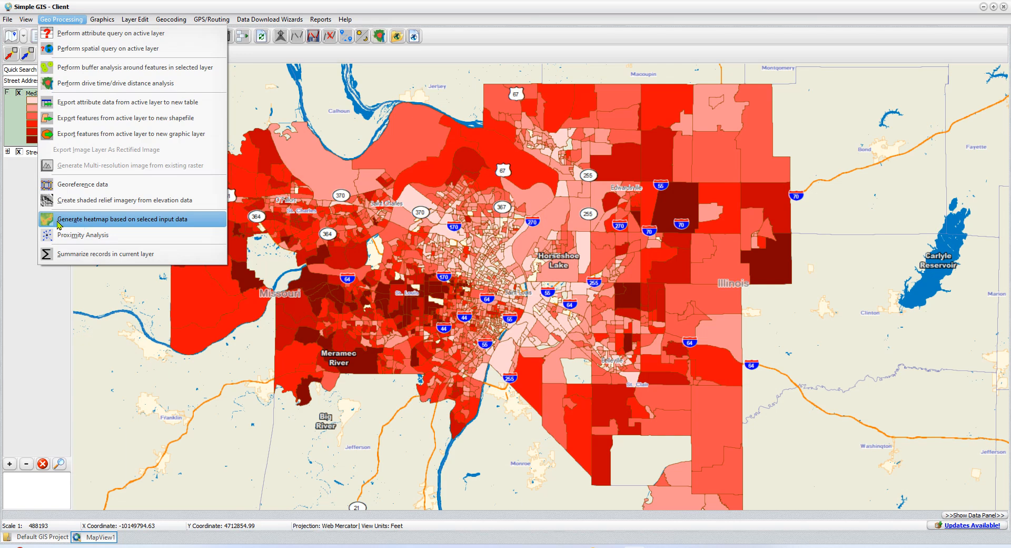
pyautogui.click(147, 224)
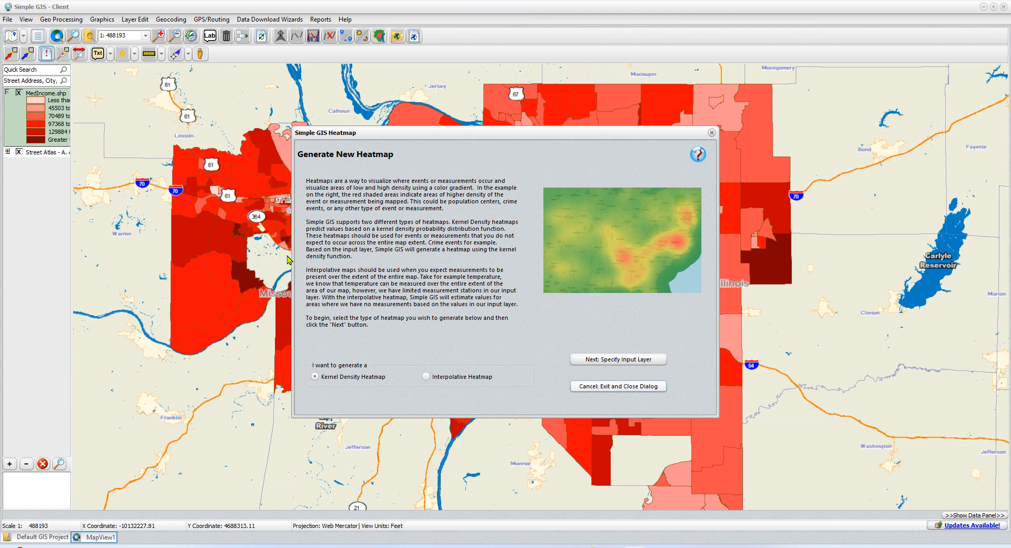
pyautogui.click(426, 377)
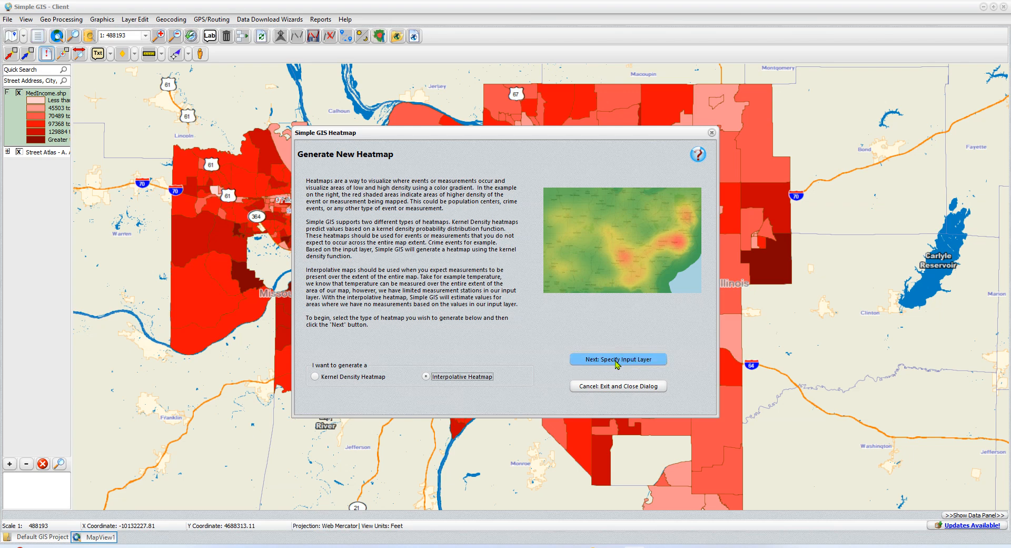
pyautogui.click(617, 362)
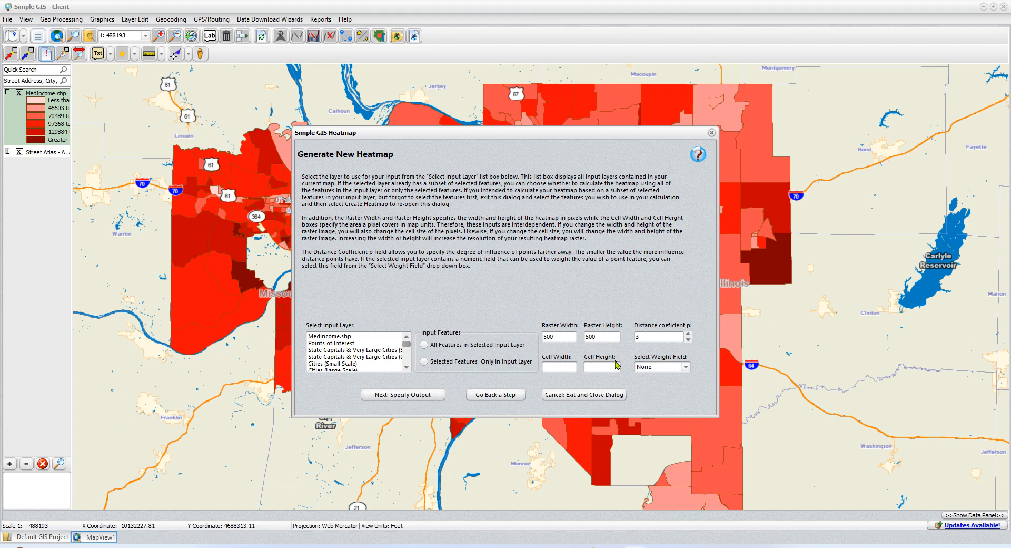
# Step: Use MedIncome.shp as the heatmap's input layer with Med_HH_Inc as the weight field, and proceed to the output settings
pyautogui.click(330, 336)
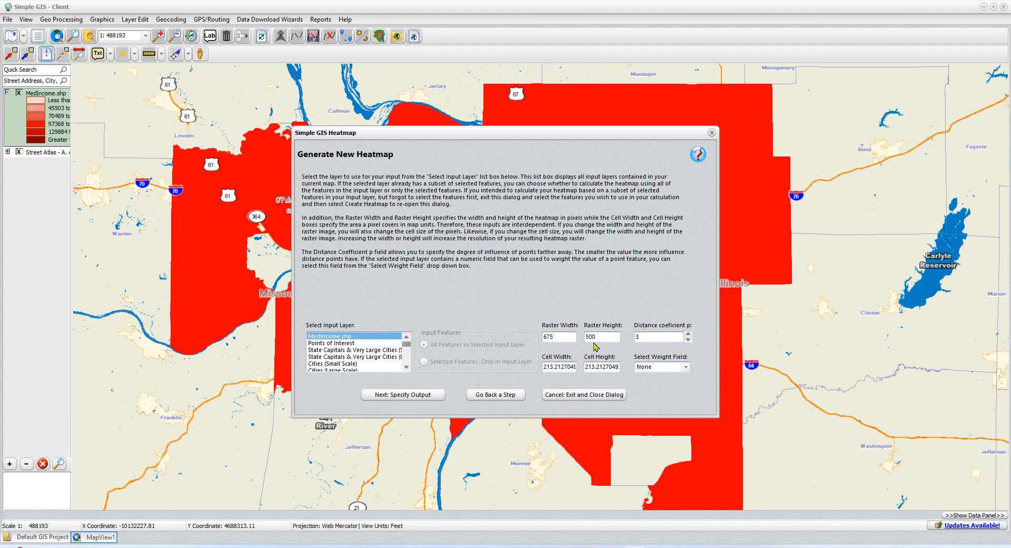
pyautogui.click(686, 368)
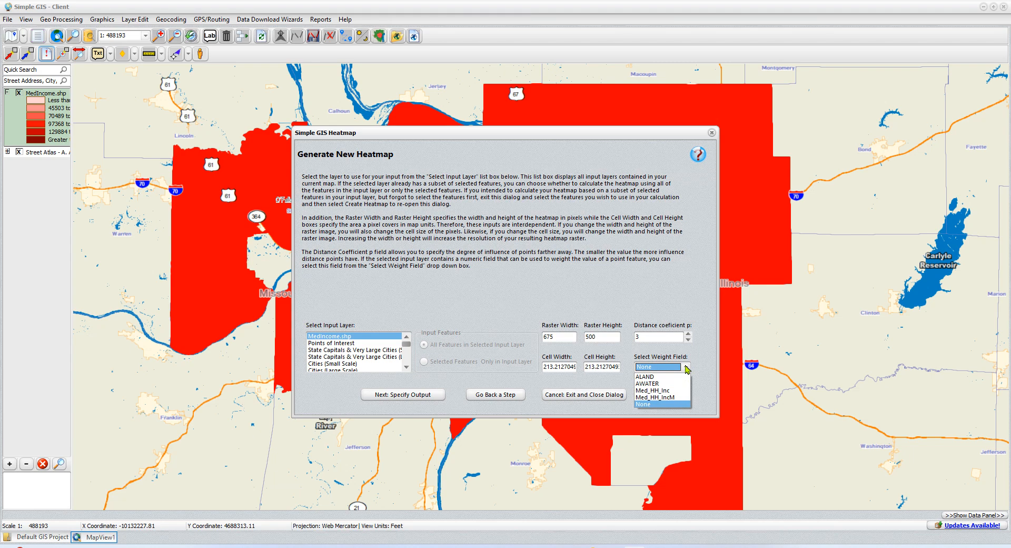
pyautogui.click(664, 399)
pyautogui.click(685, 367)
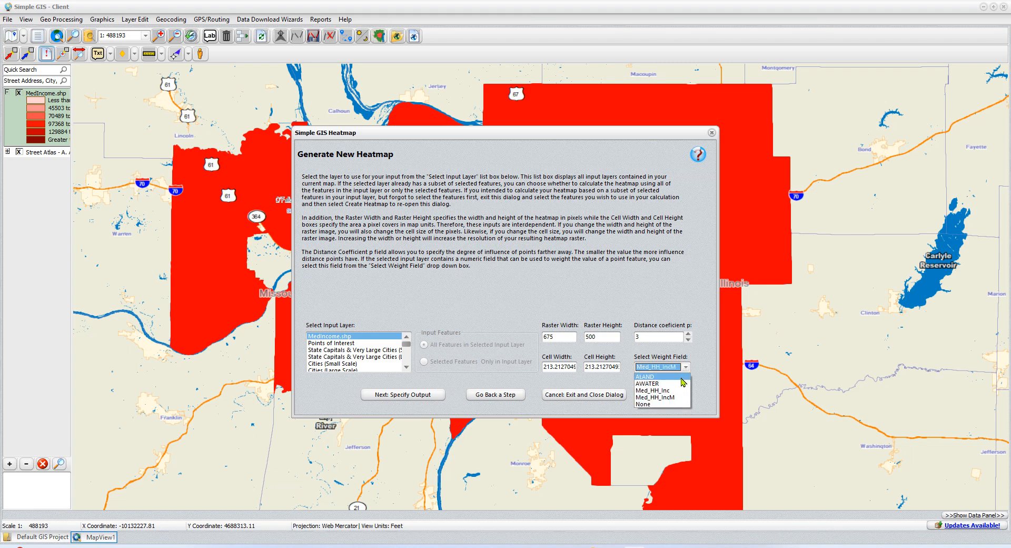
pyautogui.click(674, 390)
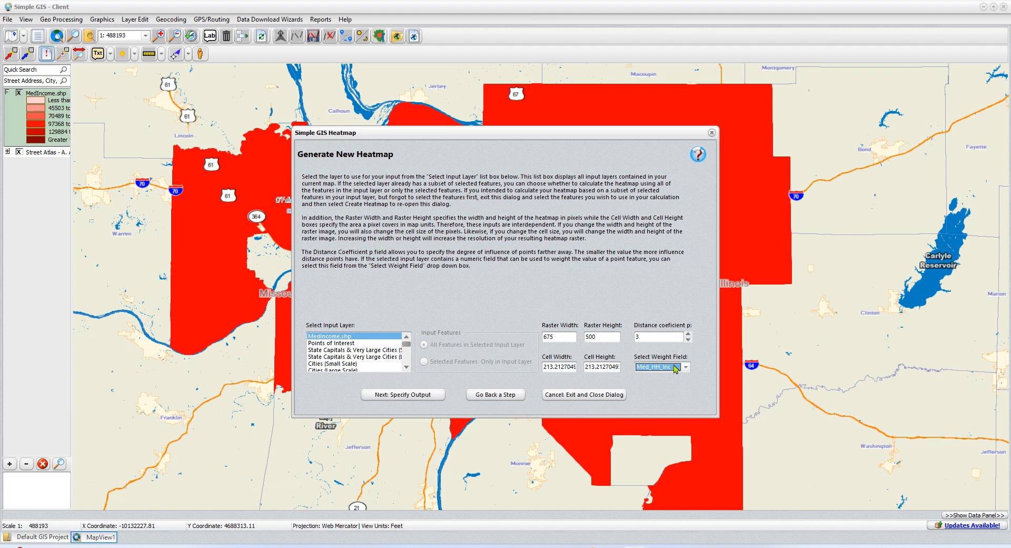
pyautogui.click(414, 396)
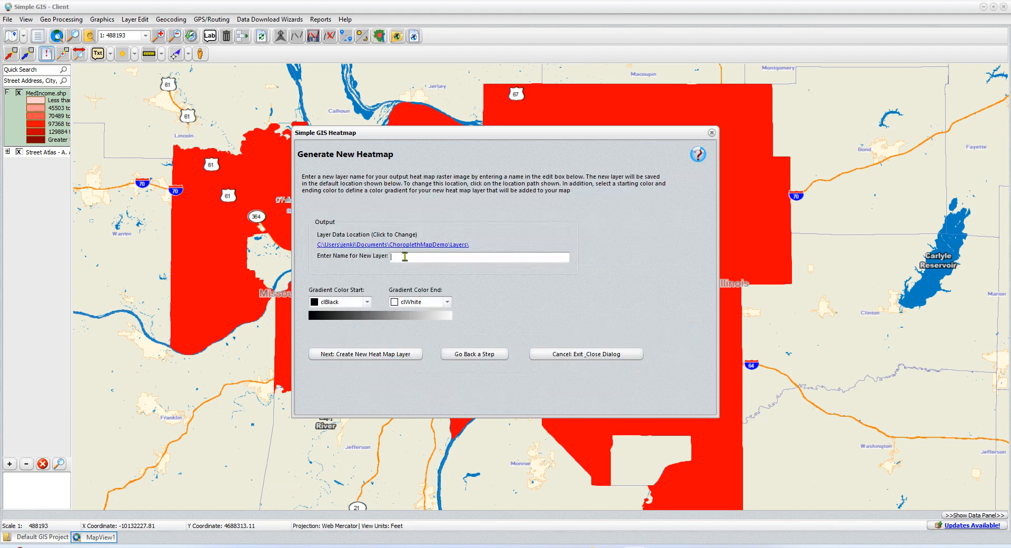
# Step: Create the heatmap layer named MyHeatMap with a color gradient from clGreen to clRed
pyautogui.write('MyHeatMap')
pyautogui.click(367, 303)
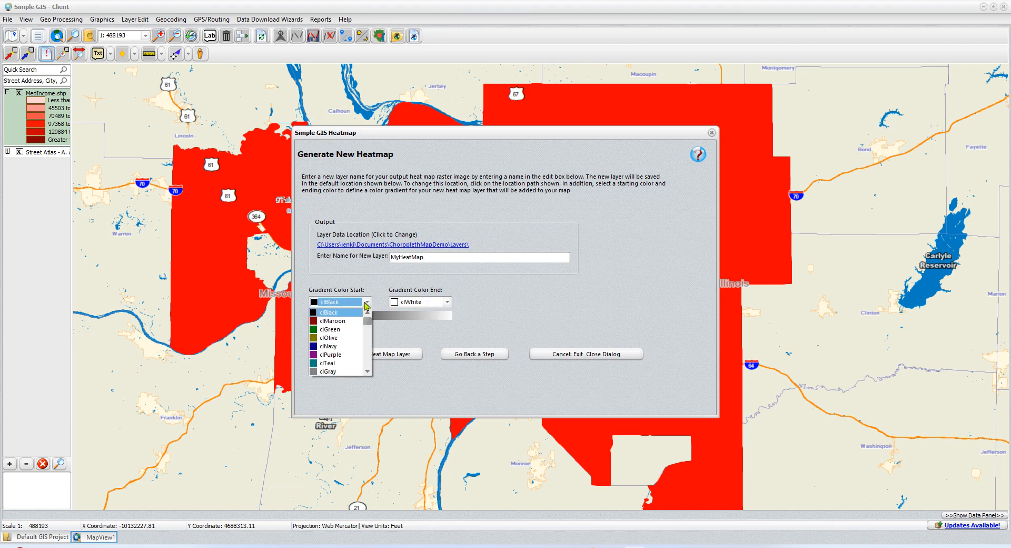
pyautogui.click(331, 330)
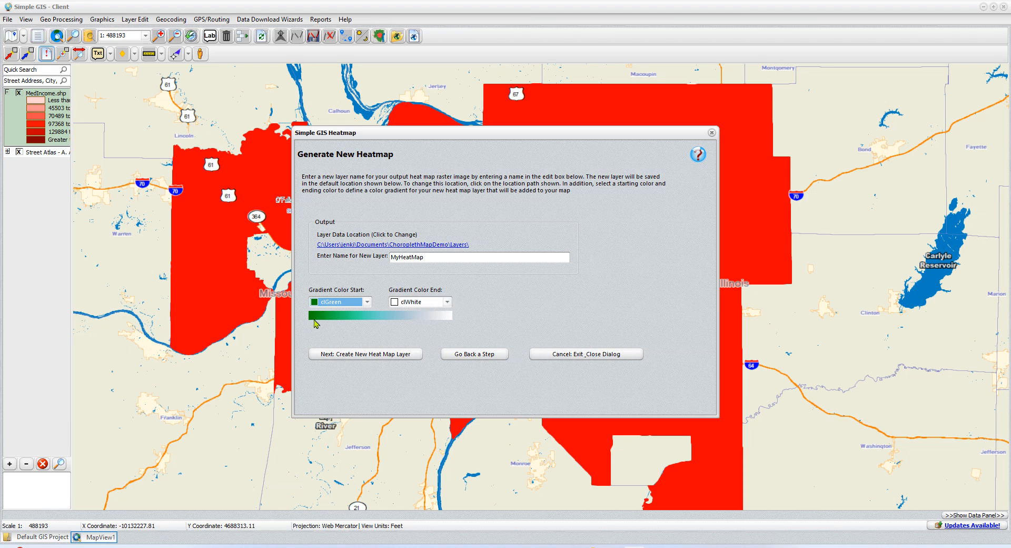
pyautogui.click(447, 302)
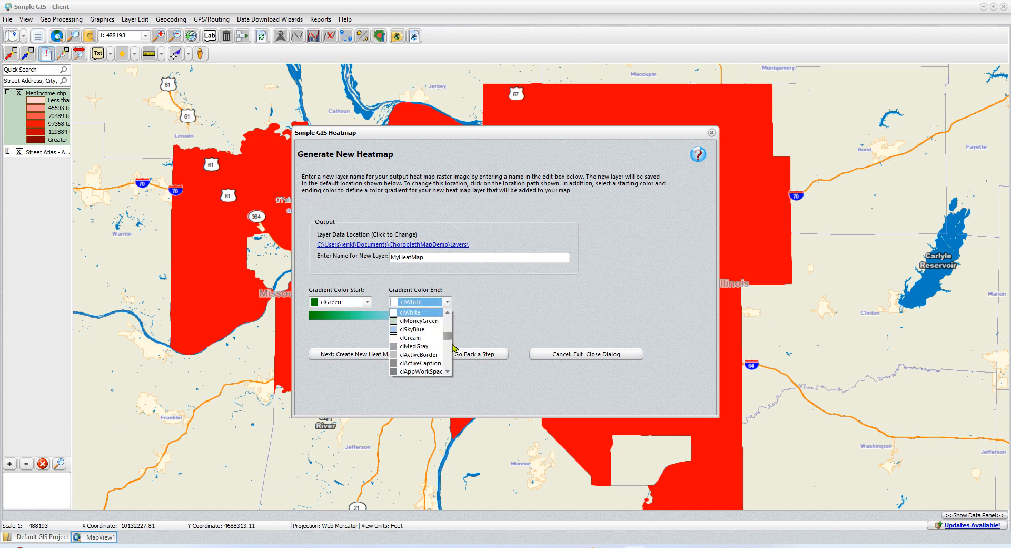
pyautogui.moveTo(447, 336); pyautogui.dragTo(450, 323)
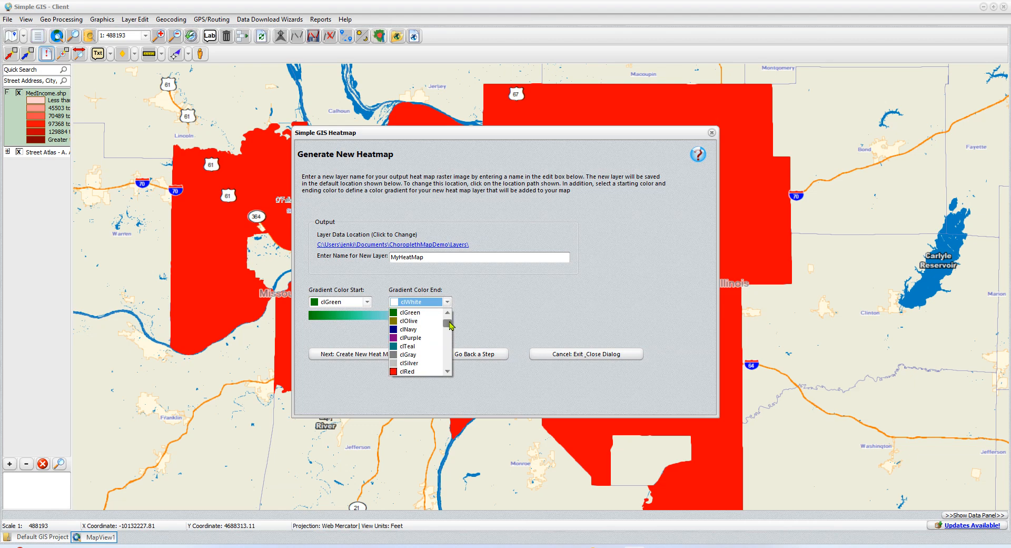
pyautogui.click(416, 371)
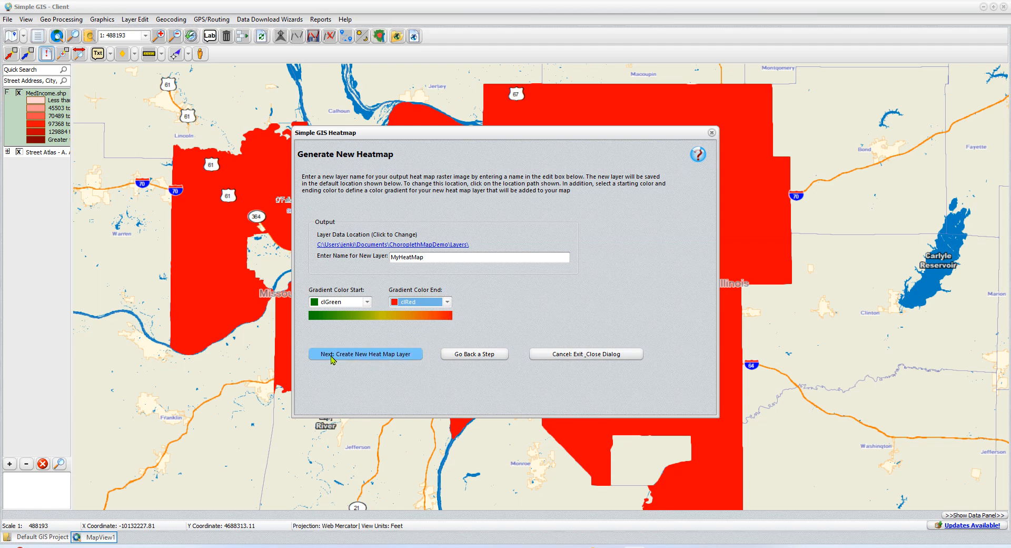
pyautogui.click(370, 356)
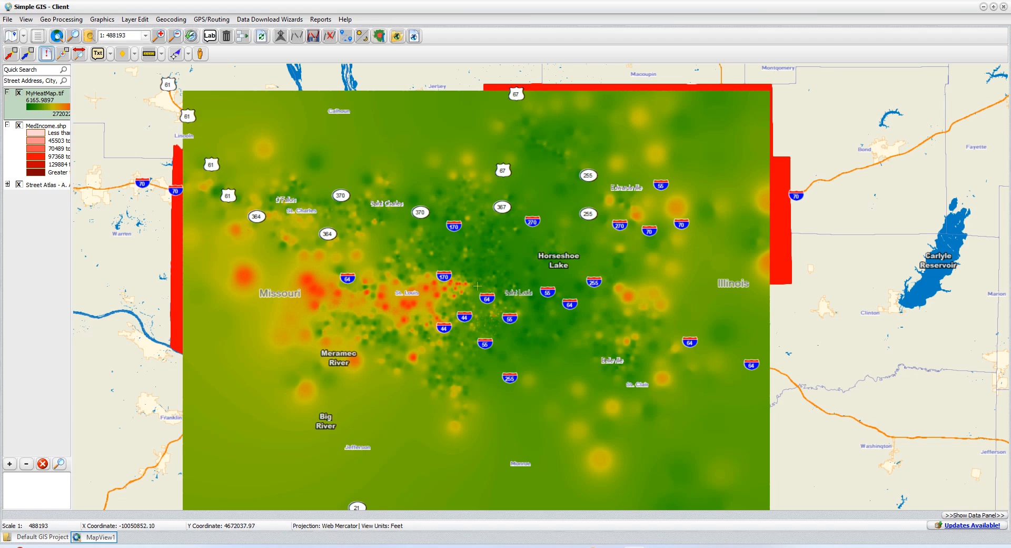
# Step: Hide the MedIncome layer and set the opacity of the MyHeatMap layer to 50
pyautogui.click(39, 134)
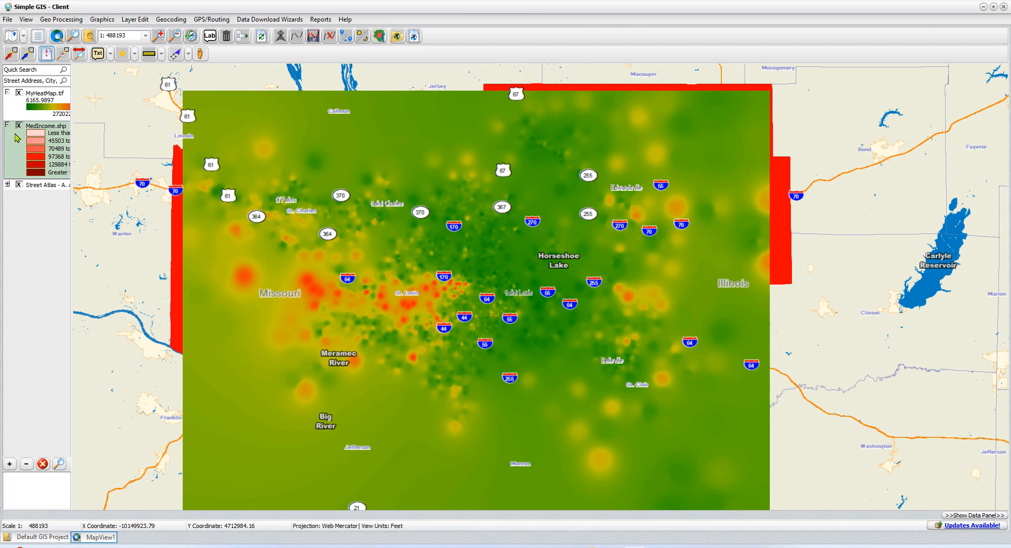
pyautogui.click(19, 126)
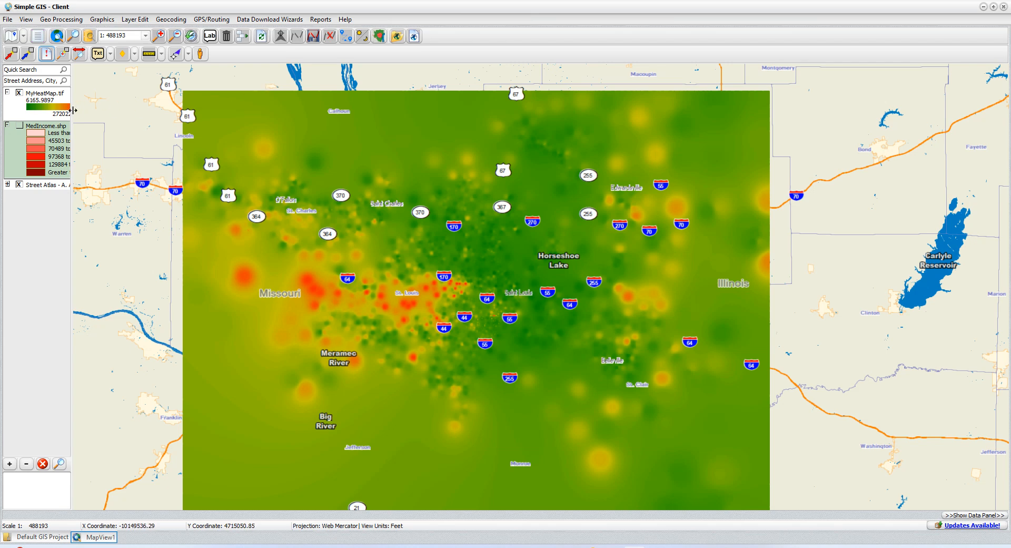
pyautogui.doubleClick(40, 111)
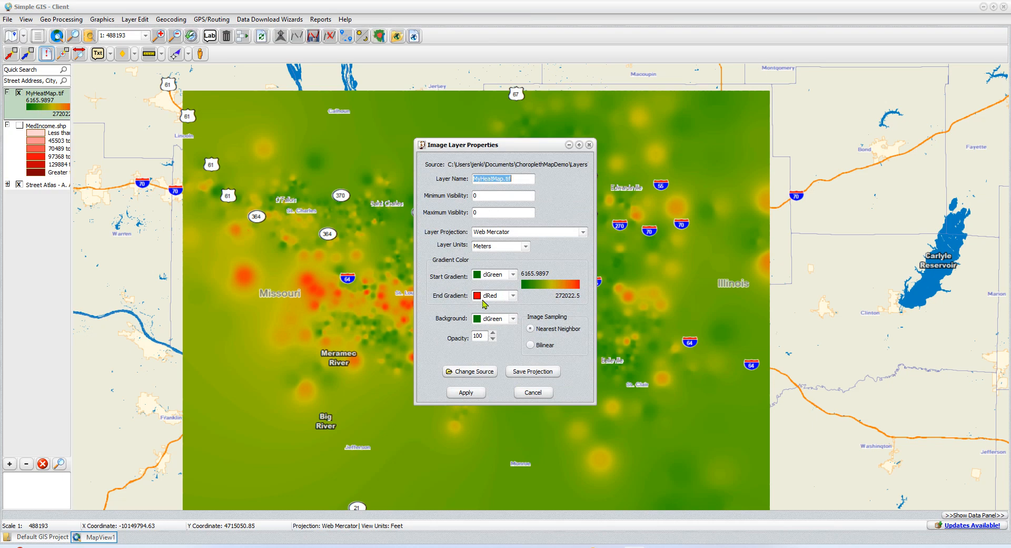
pyautogui.doubleClick(480, 336)
pyautogui.write('50')
pyautogui.click(473, 394)
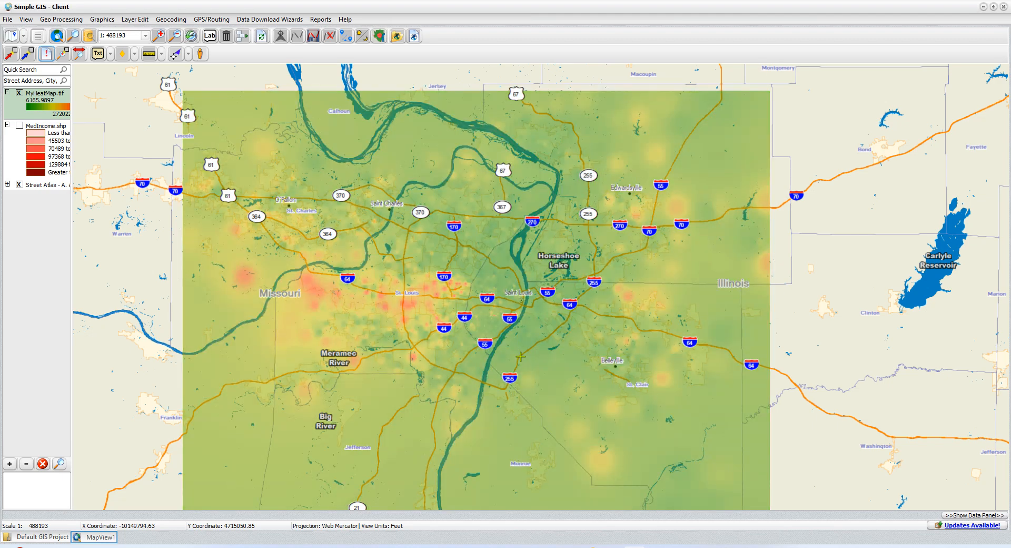